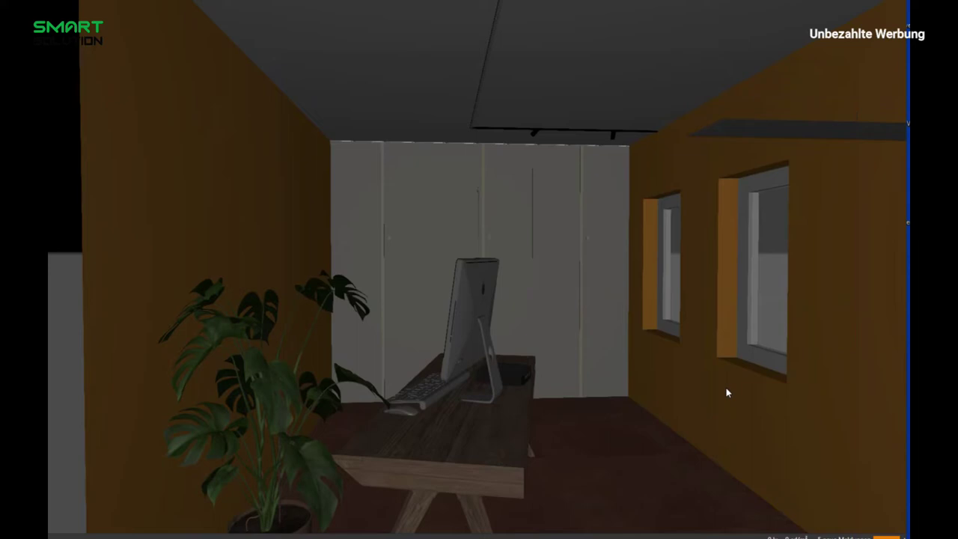
click(708, 345)
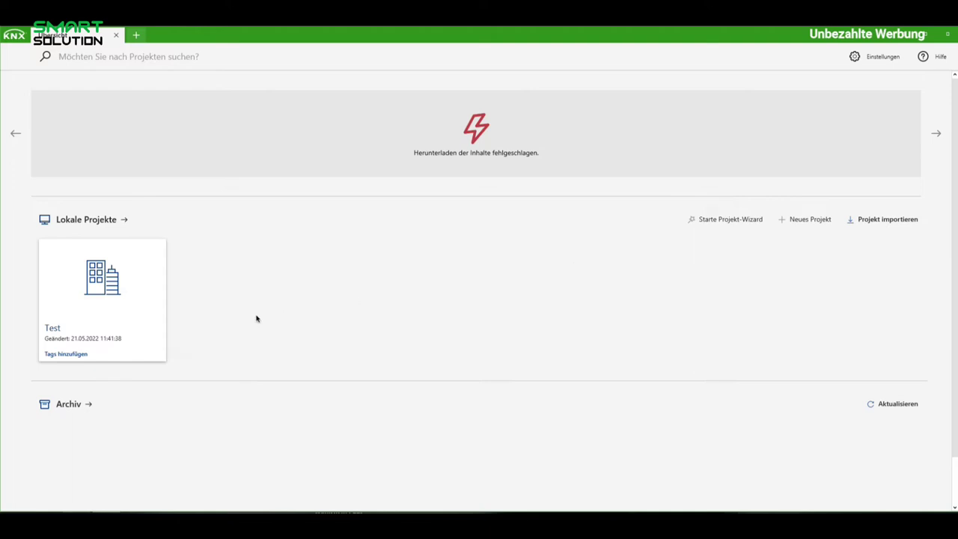
Switch to ETS and open the local project Test
click(95, 298)
mouse_move(96, 298)
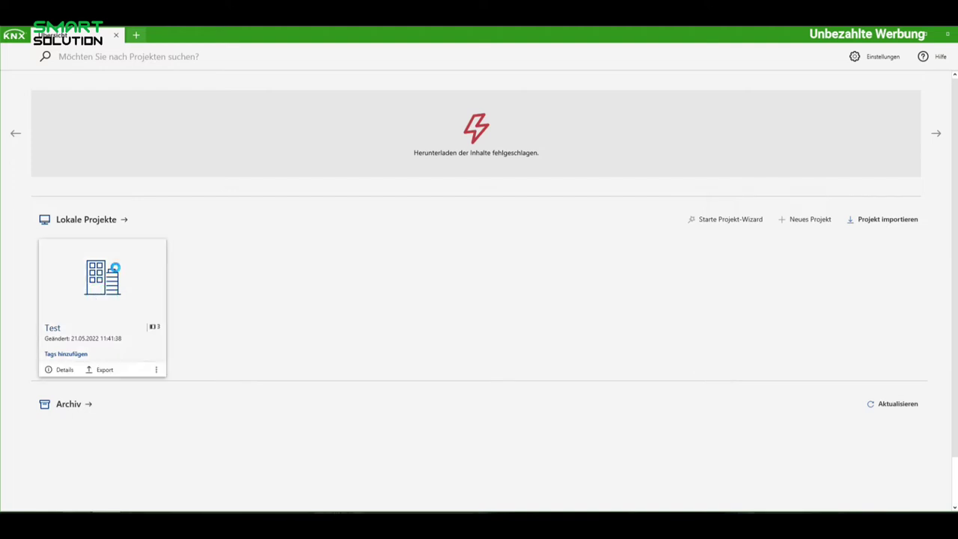
click(115, 271)
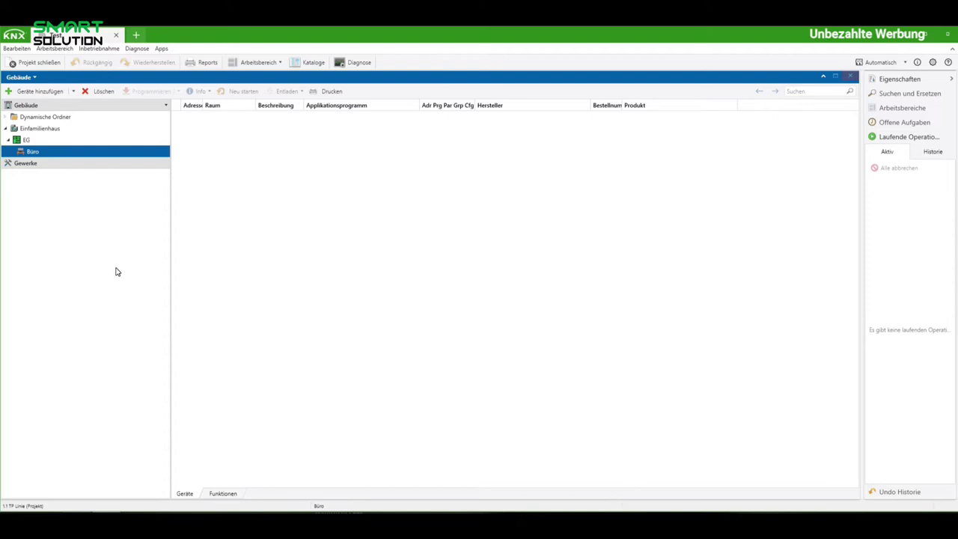
Open the product catalog for the room Büro and search the manufacturer MDT technologies for BE-GT2T
click(33, 151)
click(305, 64)
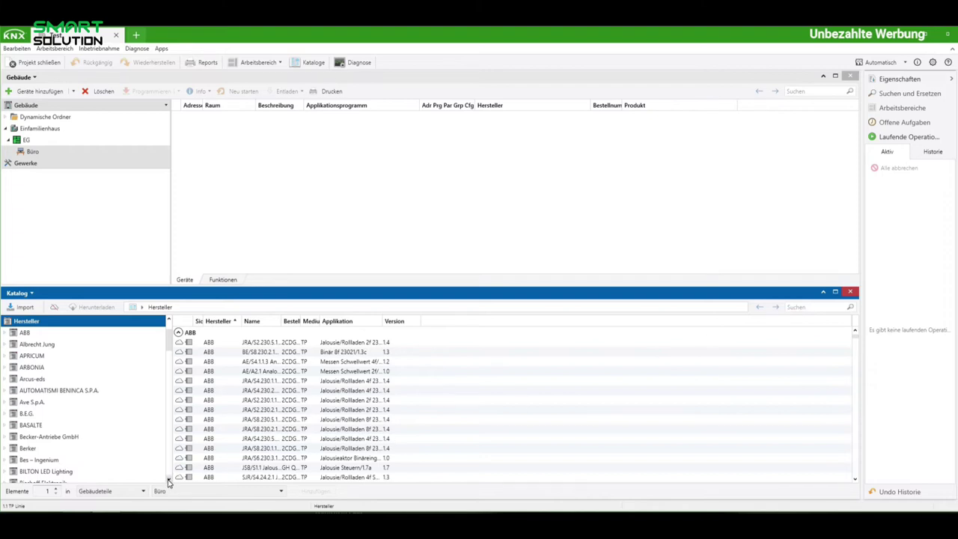
drag(169, 480, 168, 480)
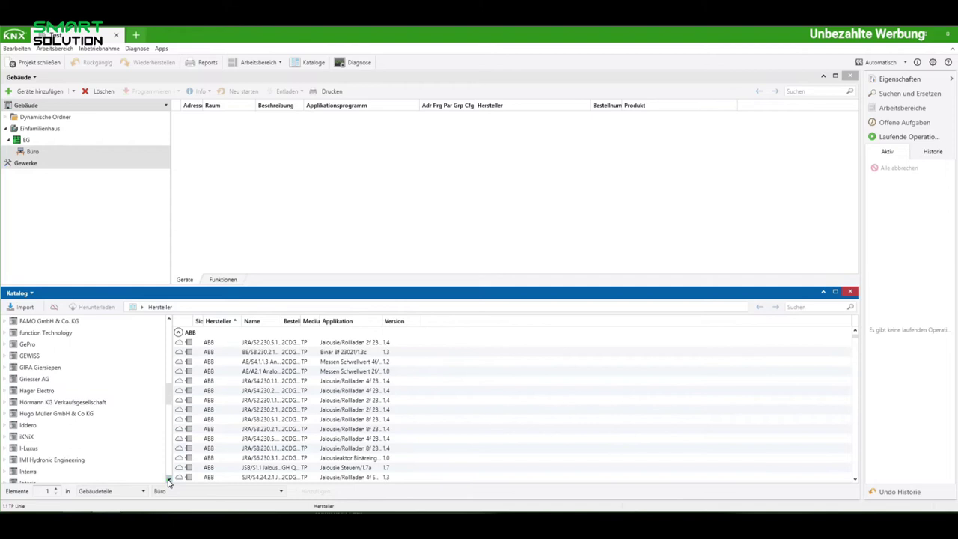
click(39, 425)
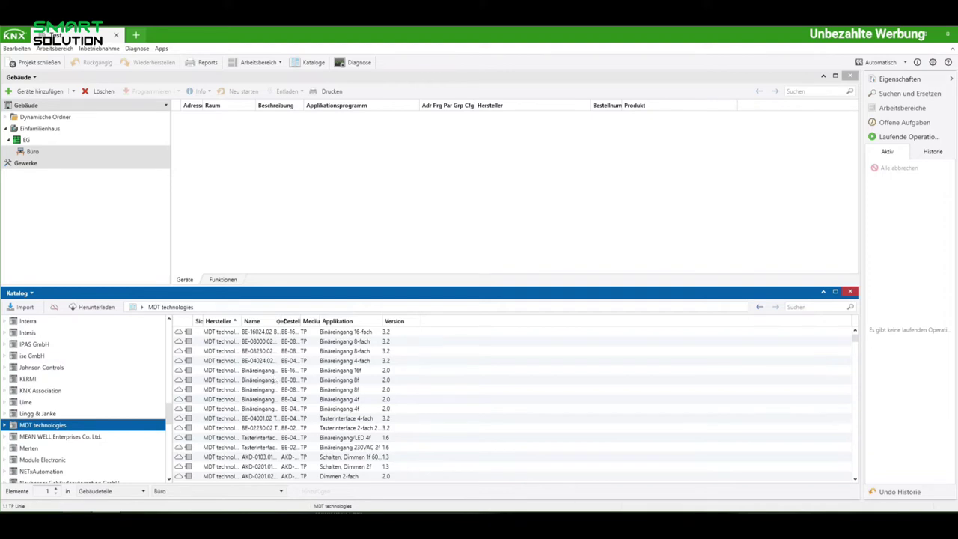
click(793, 308)
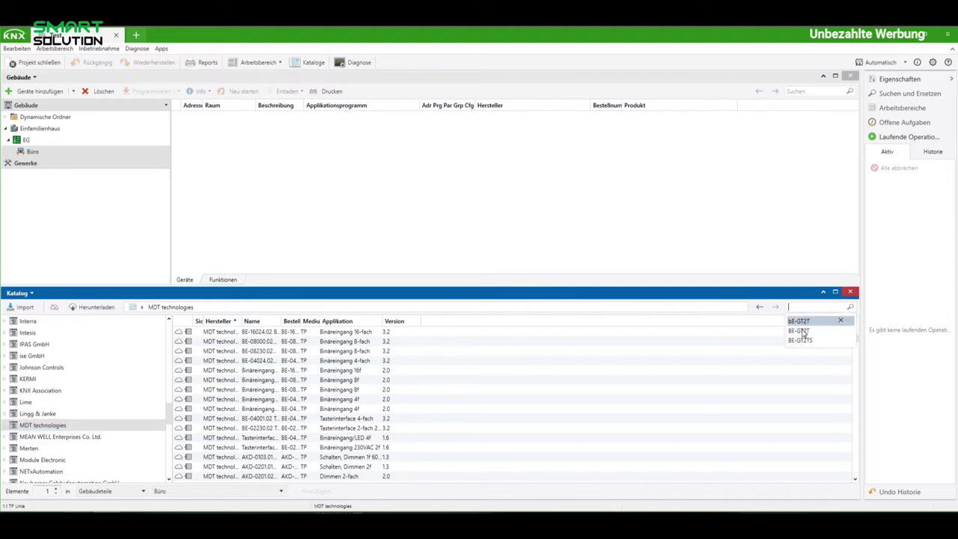
click(801, 330)
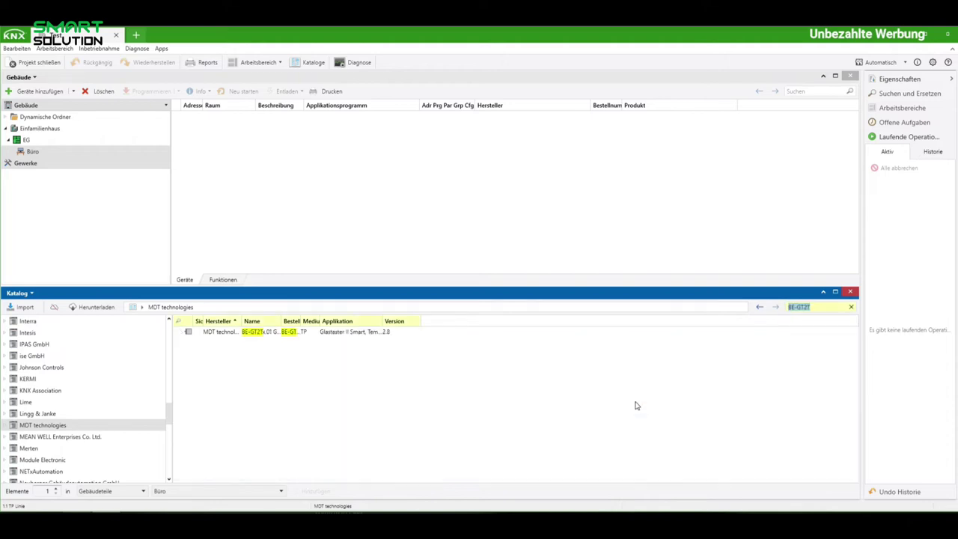
Add the BE-GT2Tx.01 Glastaster II Smart from the catalog to the room Büro and close the catalog
click(271, 334)
drag(269, 333, 322, 182)
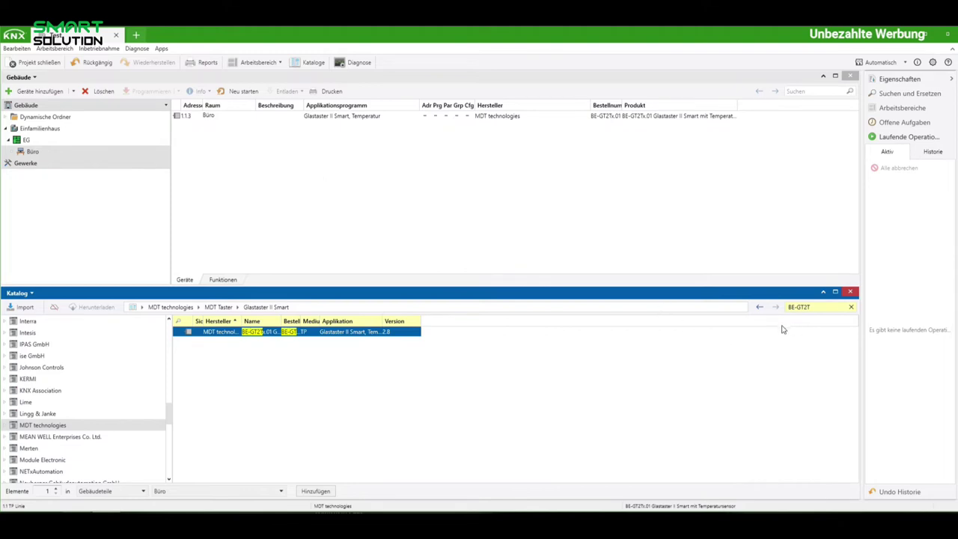
click(851, 293)
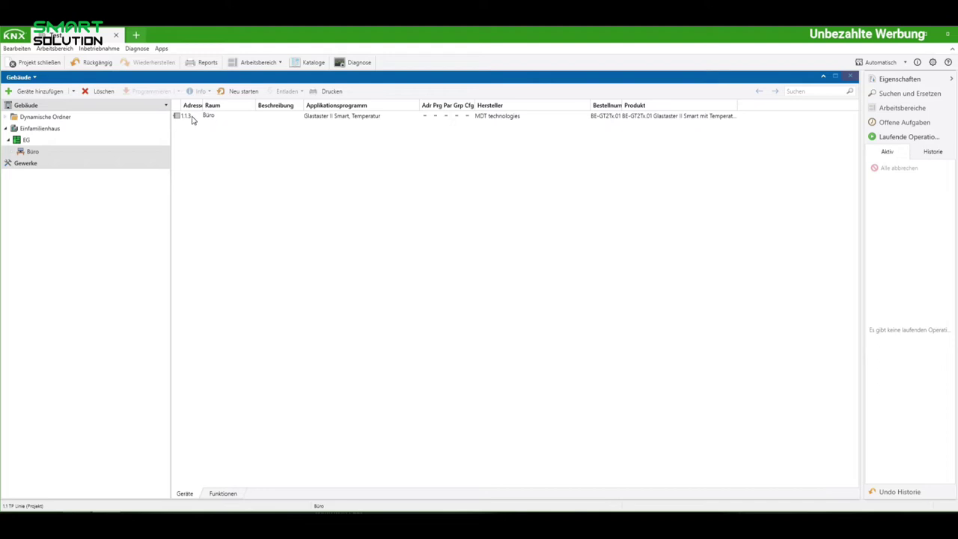
Open the Glastaster II Smart's parameters and show the Allgemeine Einstellung page under Bedienen / Anzeige
click(318, 121)
click(312, 117)
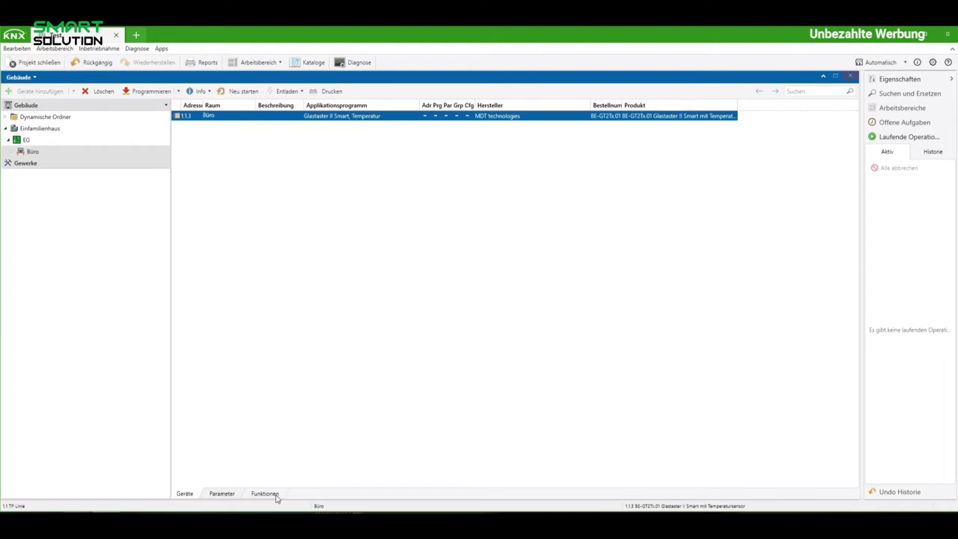
click(218, 494)
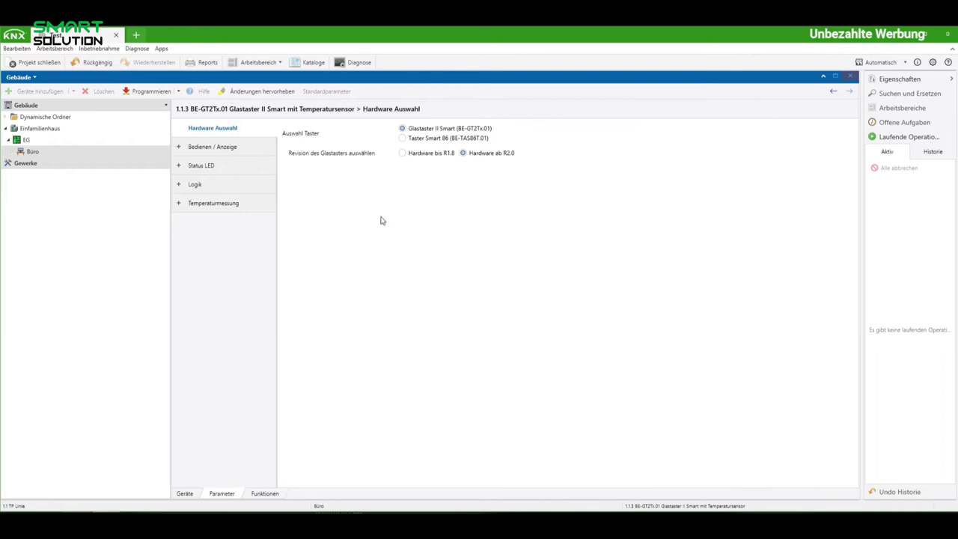
click(180, 148)
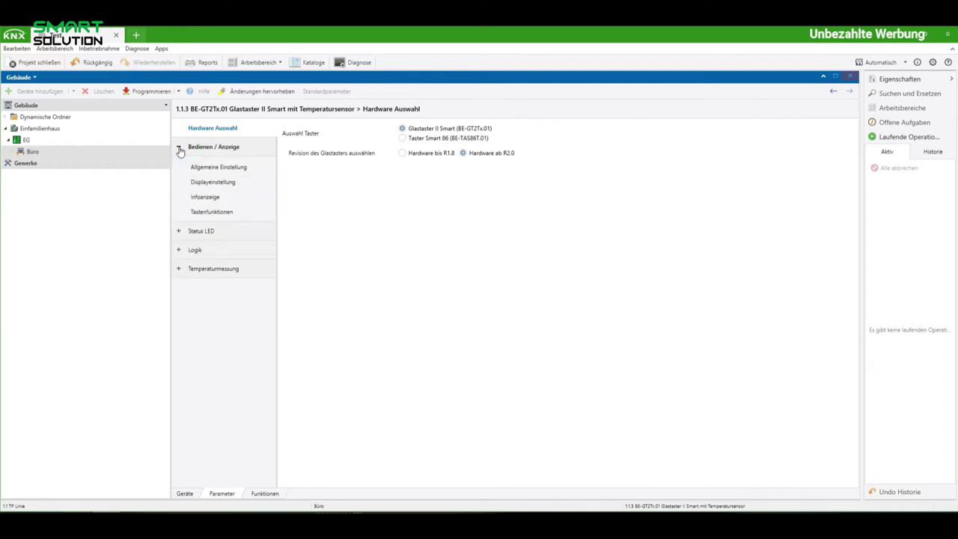
click(228, 170)
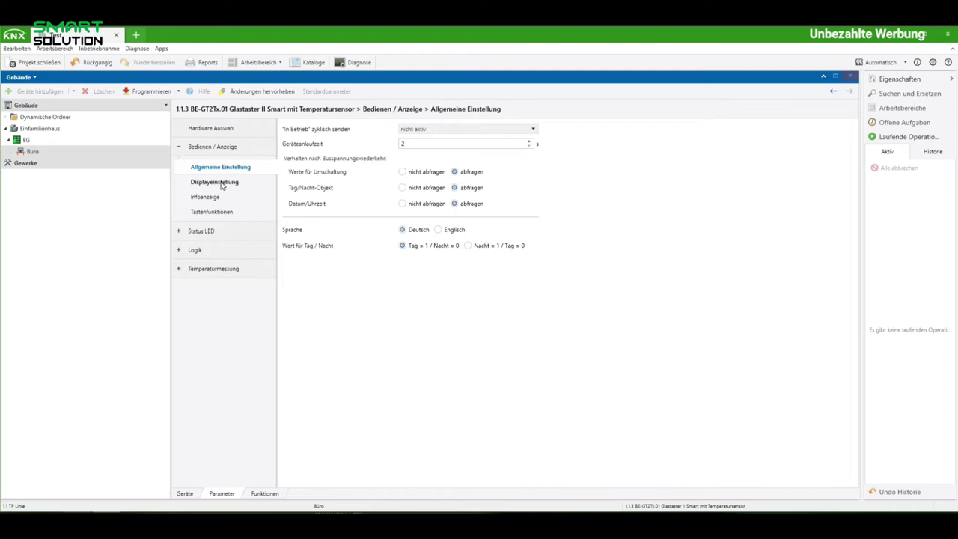
Examine the Displayeinstellung parameters of the Glastaster, from the background colour down to the HVAC status priority
click(215, 185)
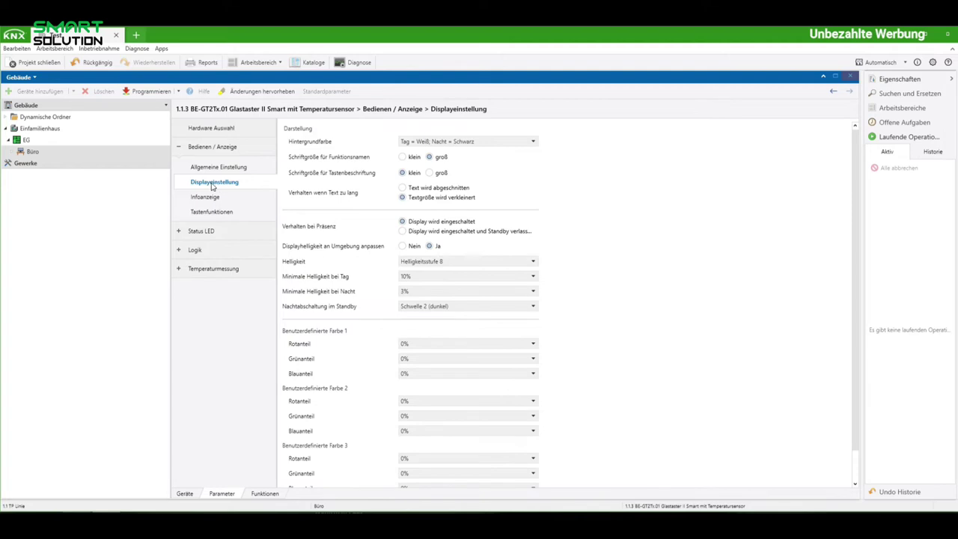
drag(858, 236, 866, 363)
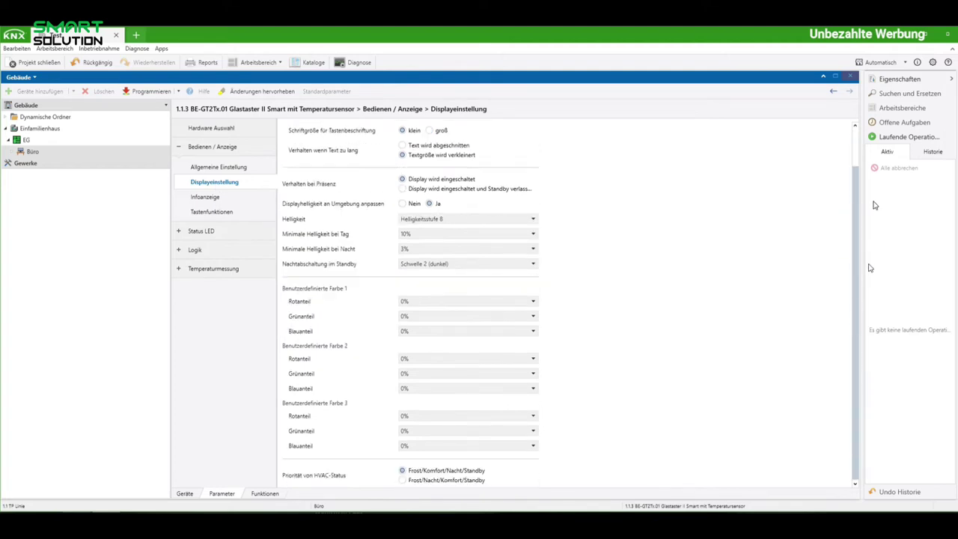
click(856, 133)
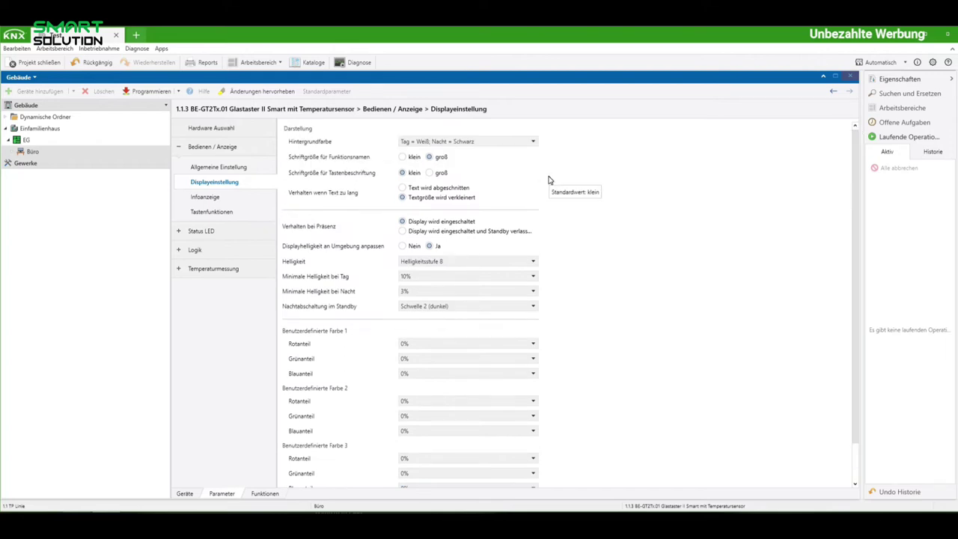
Set Statuselement 2 in the Infoanzeige parameters to Interne Temperatur
click(208, 199)
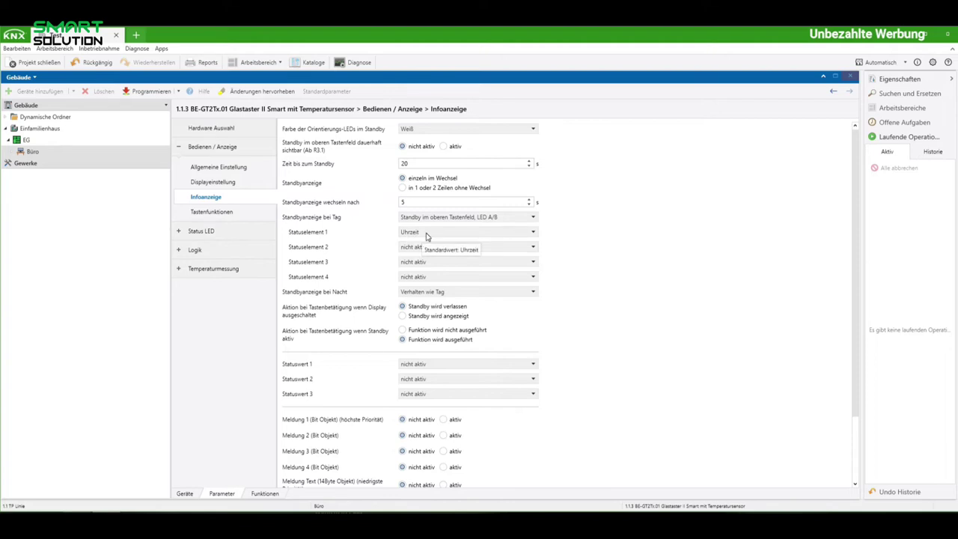
click(532, 248)
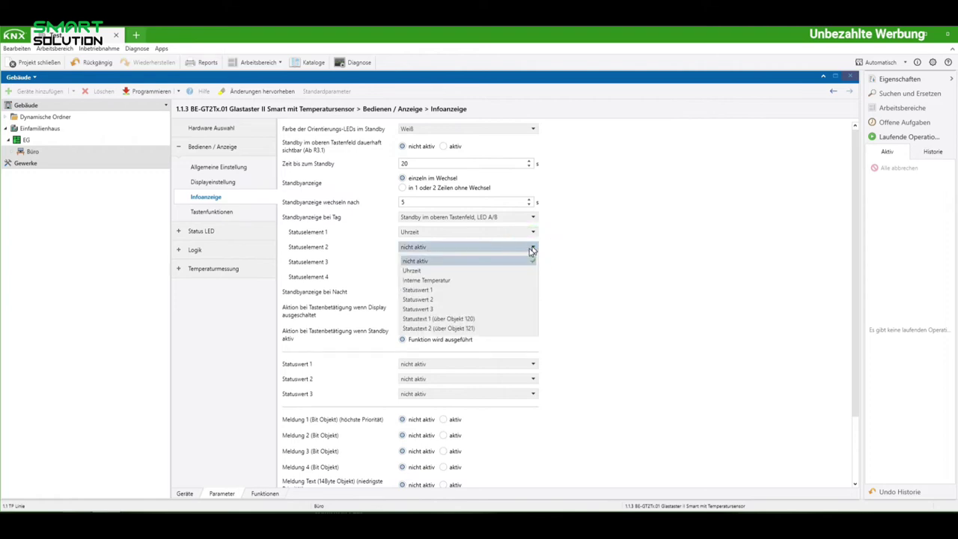
click(439, 281)
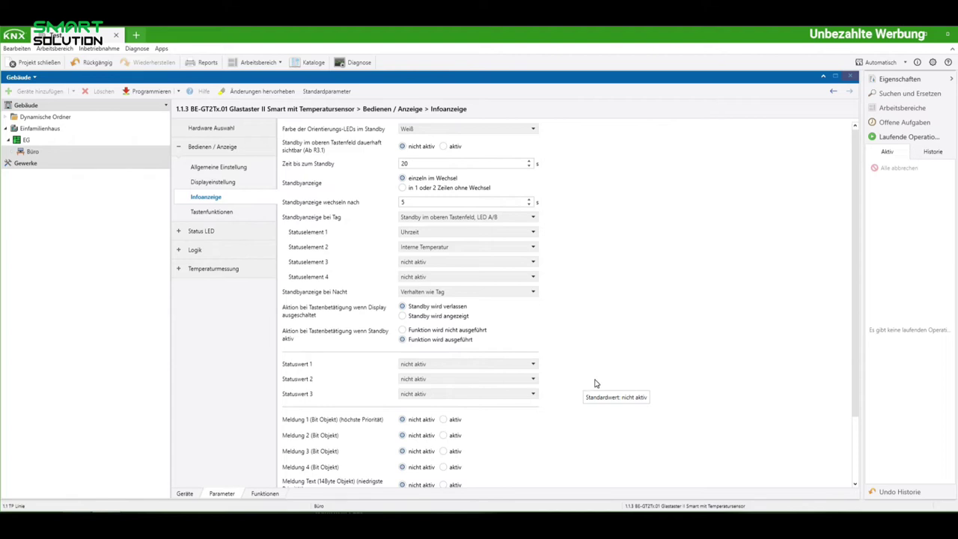
In the Tastenfunktionen parameters, activate 2. Ebene / 12 Funktionen and set Tasten 1/2, 3/4 and 5/6 to Einzel-Tastenfunktion
click(213, 214)
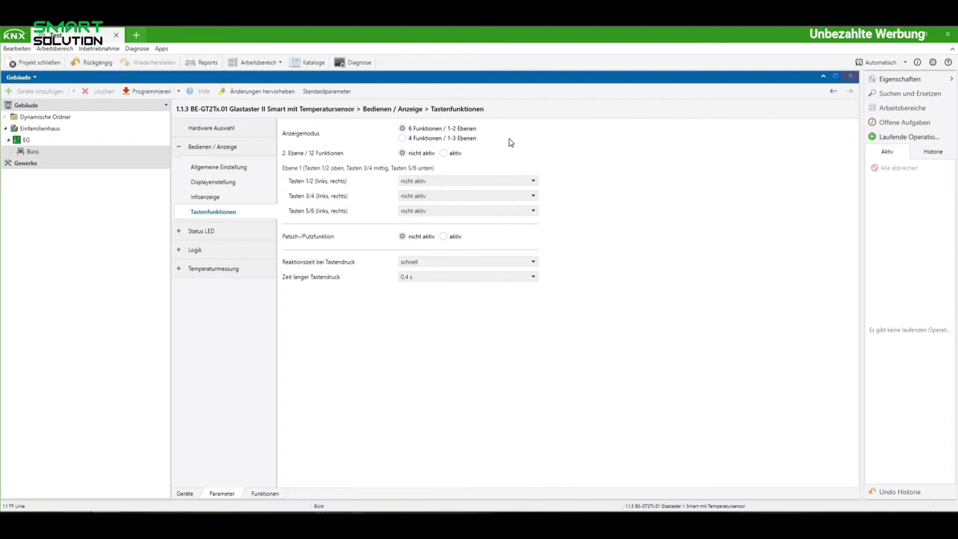
click(441, 156)
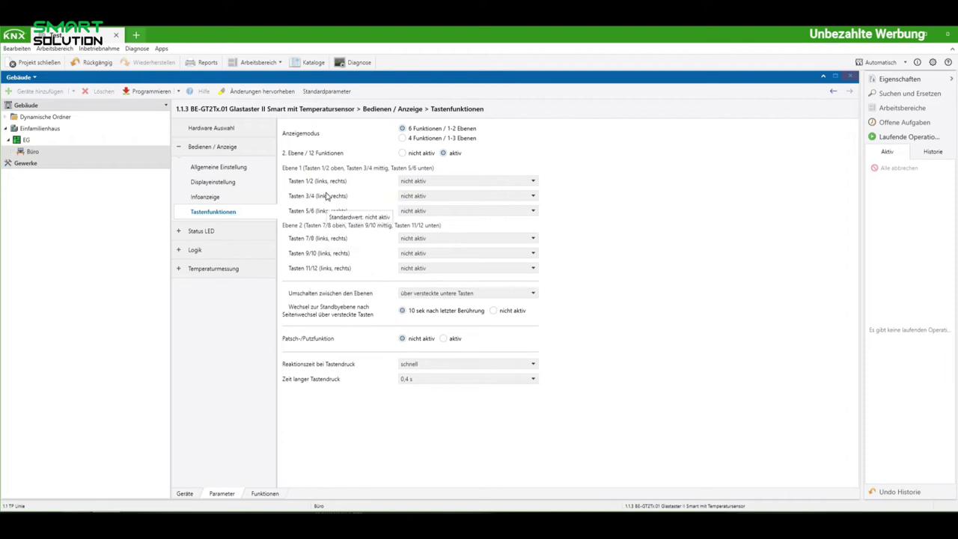
click(530, 182)
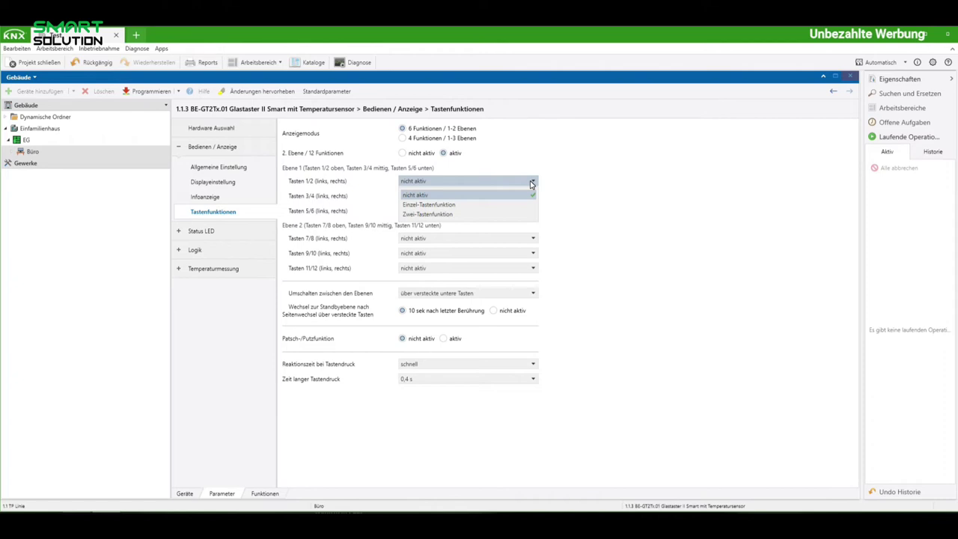
click(421, 205)
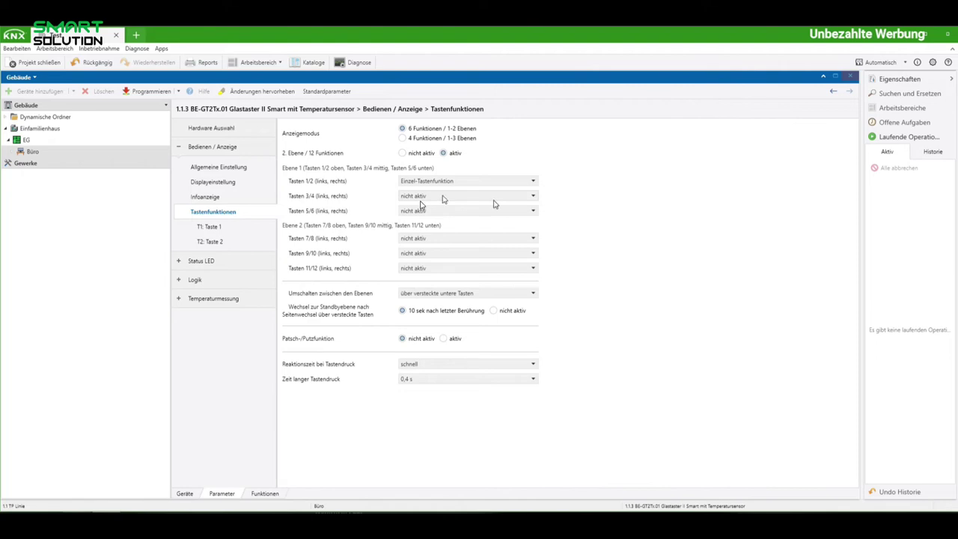
click(535, 198)
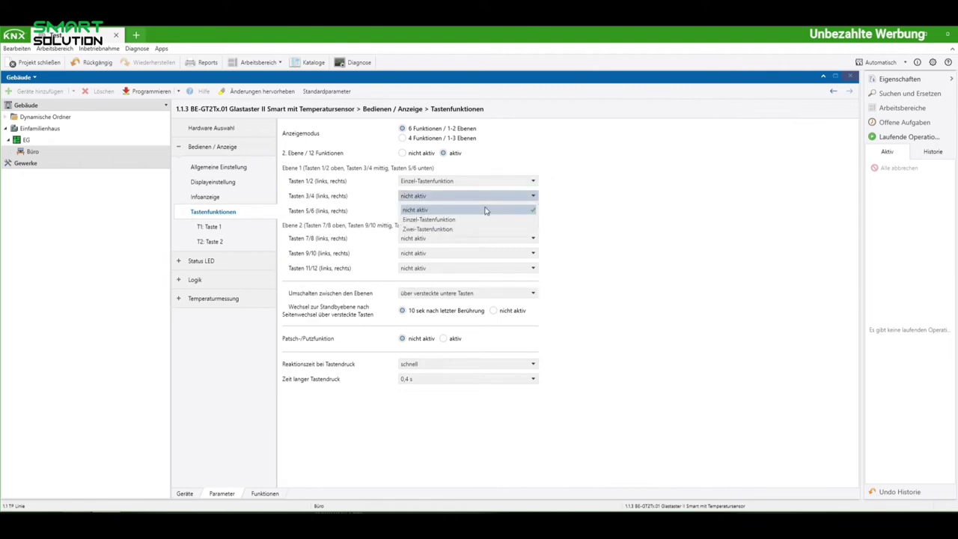
click(449, 219)
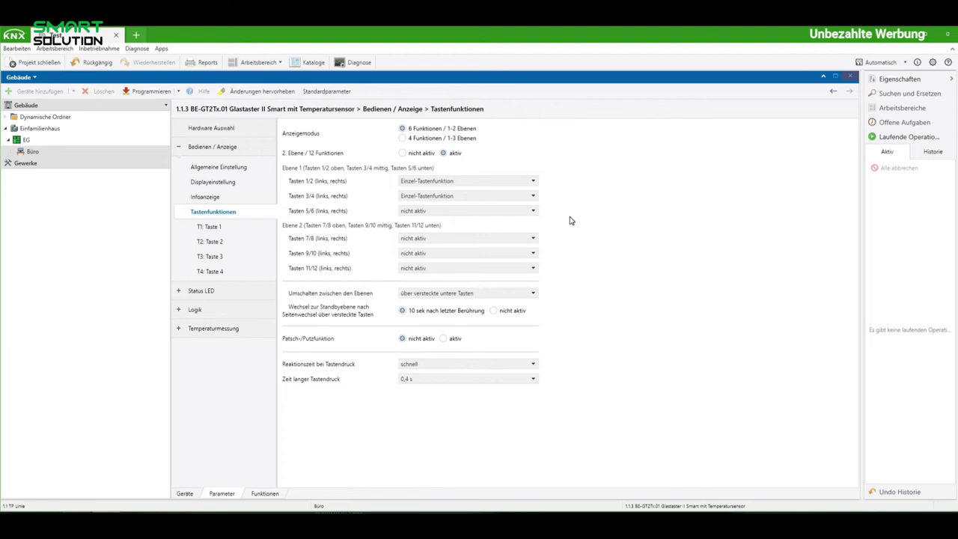
click(533, 214)
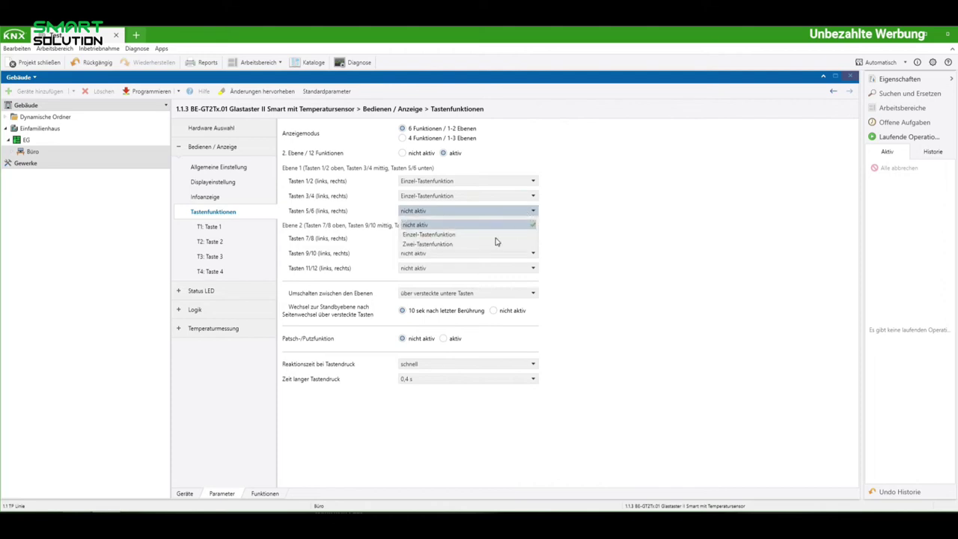
click(454, 237)
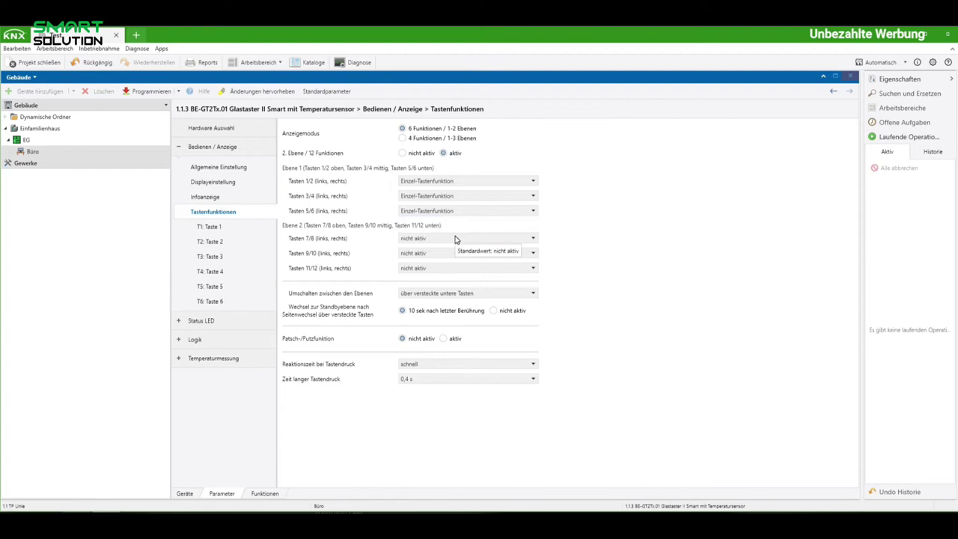
Set Tasten 7/8 and Tasten 9/10 of Ebene 2 to Einzel-Tastenfunktion
click(534, 240)
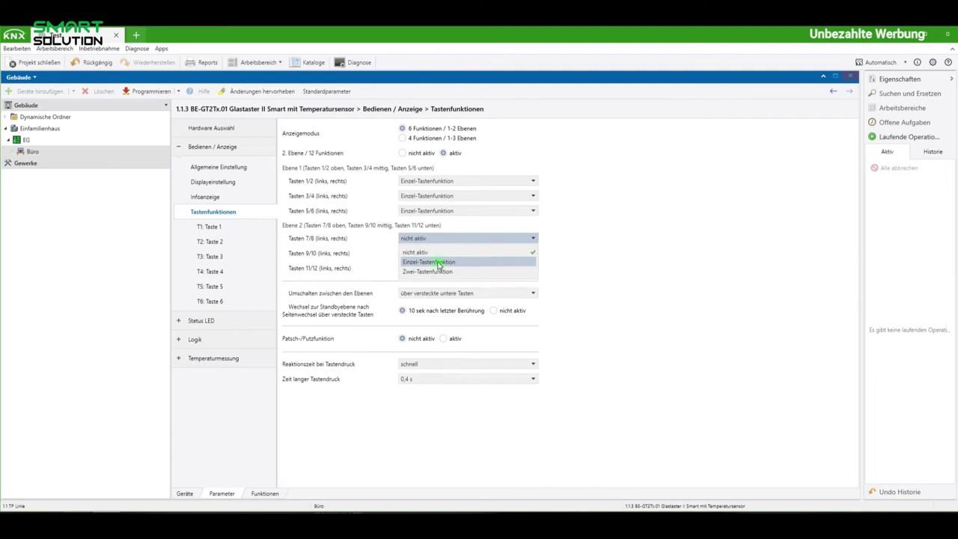
click(439, 264)
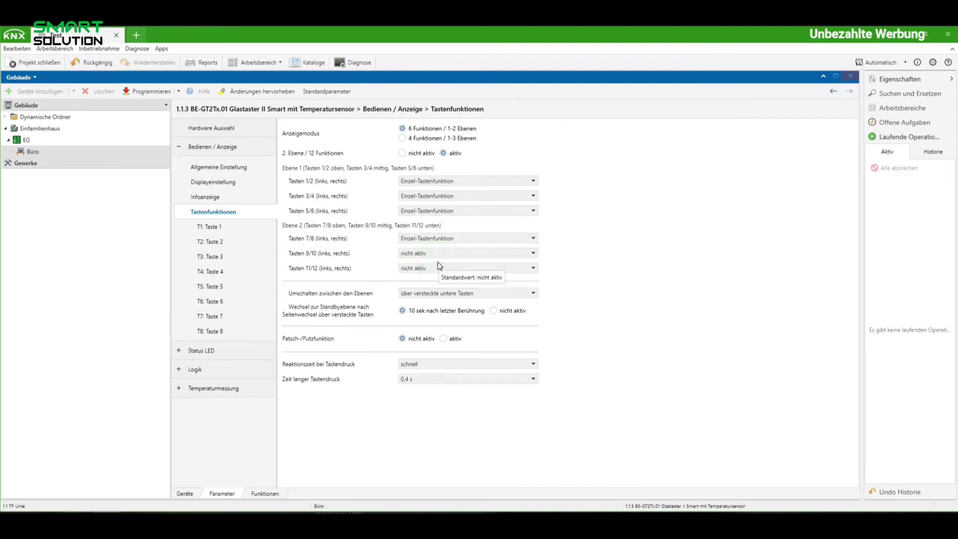
click(531, 253)
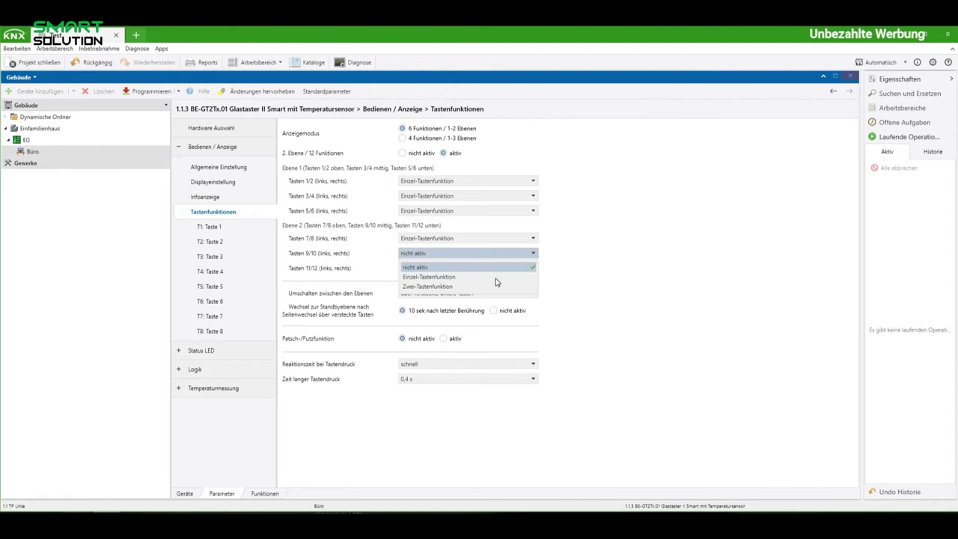
click(451, 278)
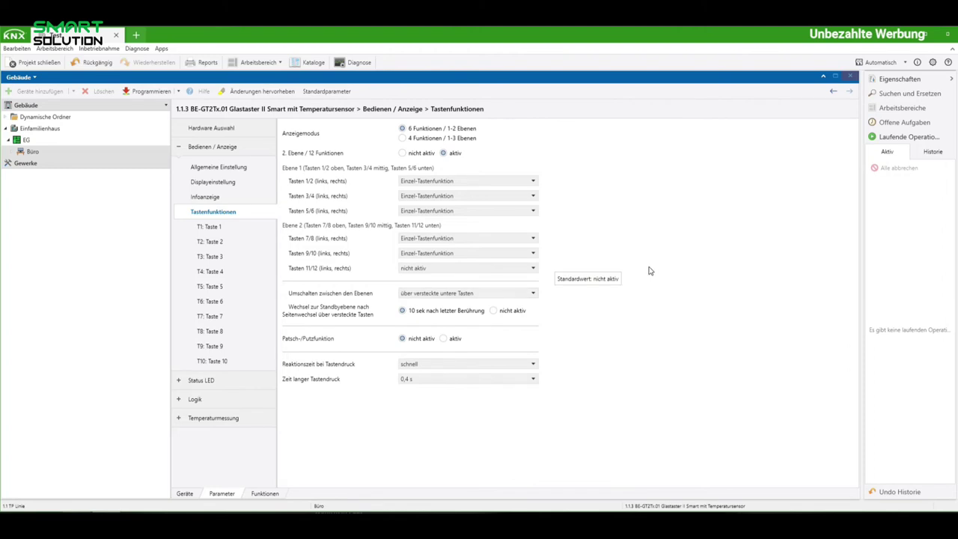
Examine the available options for Umschalten zwischen den Ebenen without changing the selection
click(532, 296)
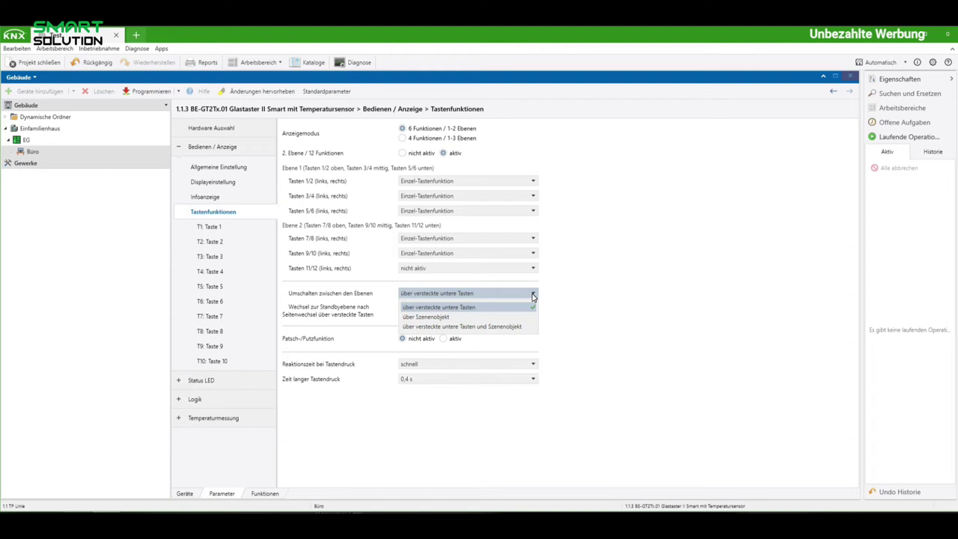
click(532, 295)
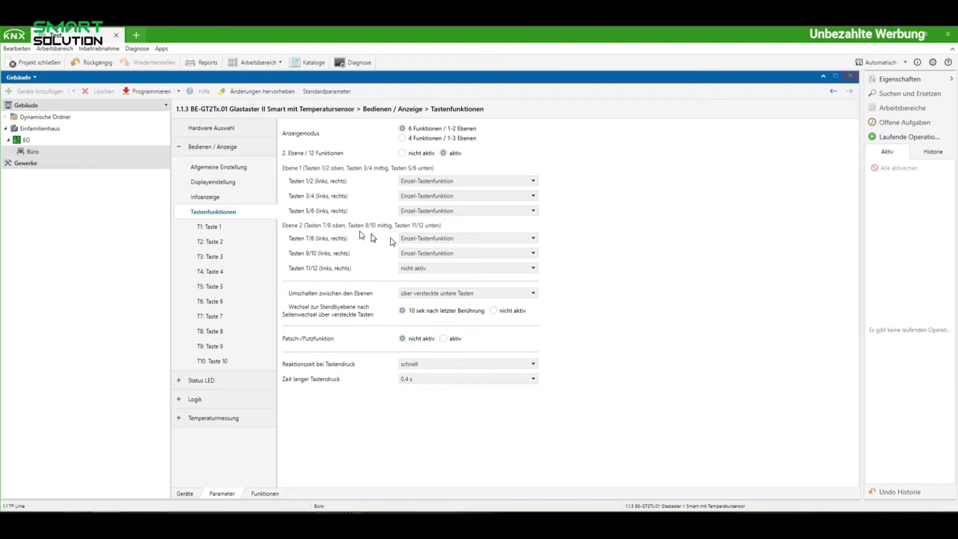
click(208, 227)
click(214, 270)
click(214, 227)
click(216, 362)
click(220, 257)
key(Up)
key(Up)
click(217, 364)
Try Zwei-Tastenfunktion for Tasten 11/12 in Ebene 2 and return the pair to nicht aktiv
click(535, 270)
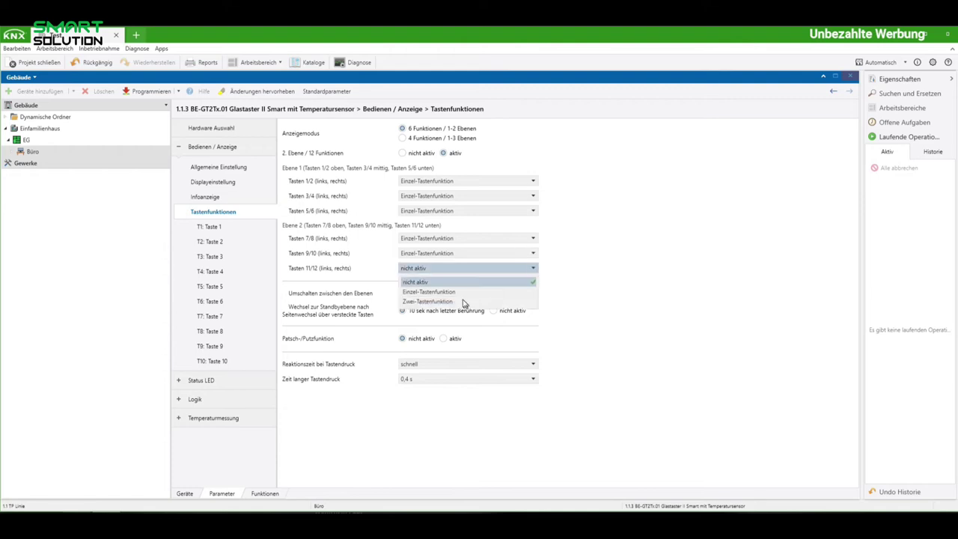
click(440, 299)
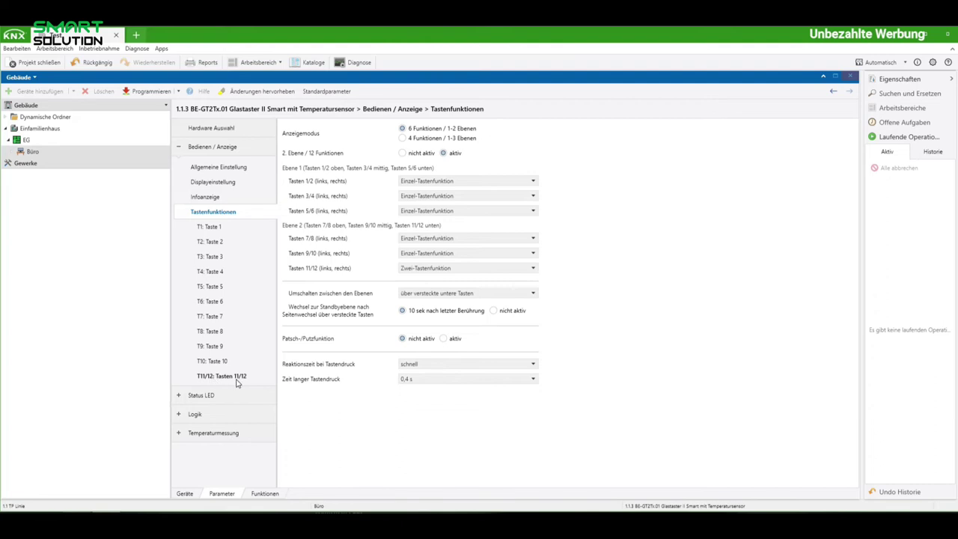
click(534, 271)
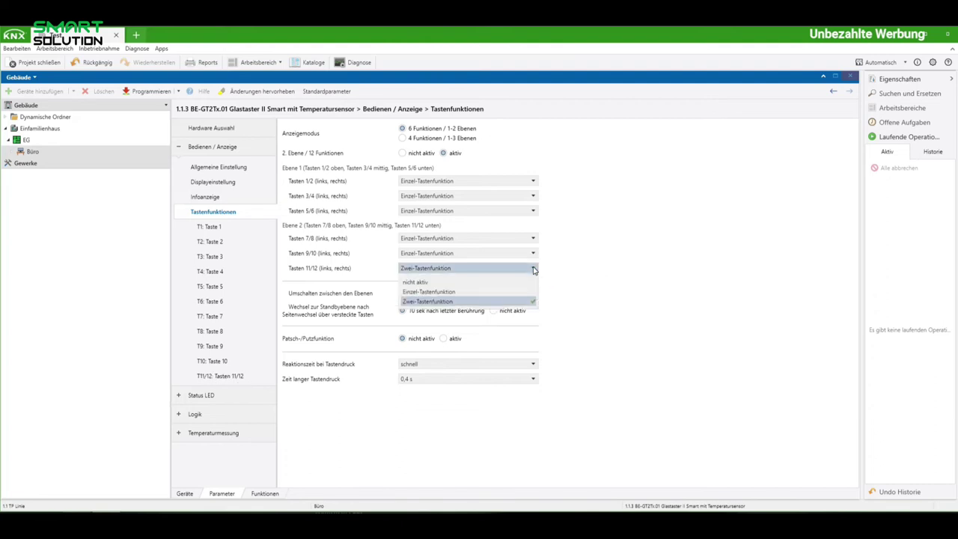
click(433, 282)
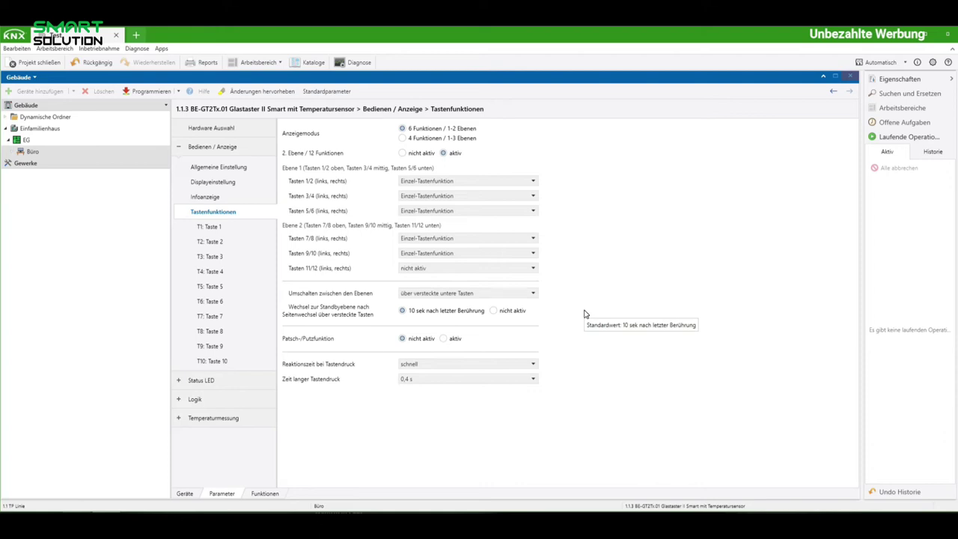
Program only the Applikationsprogramm into the Glastaster through the configured IP Tunneling interface
click(177, 93)
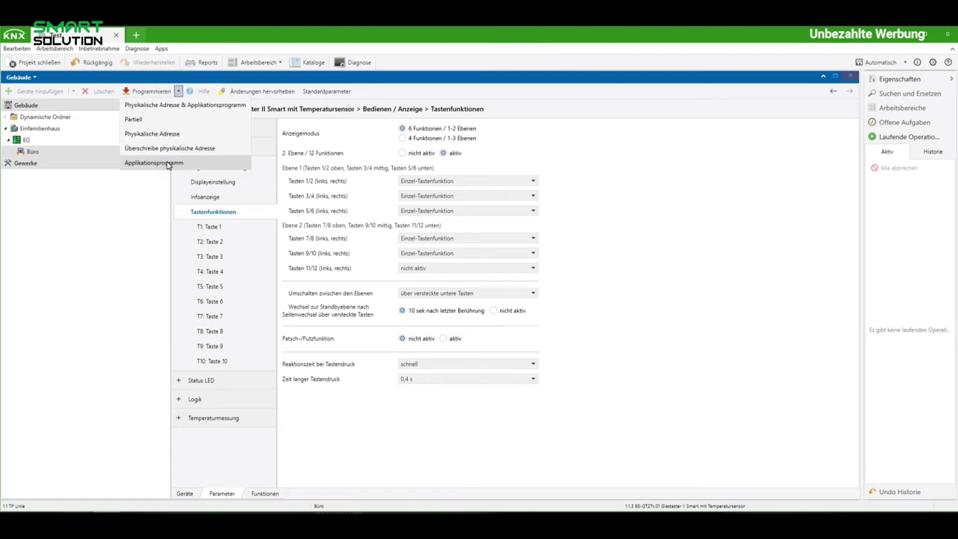
click(167, 163)
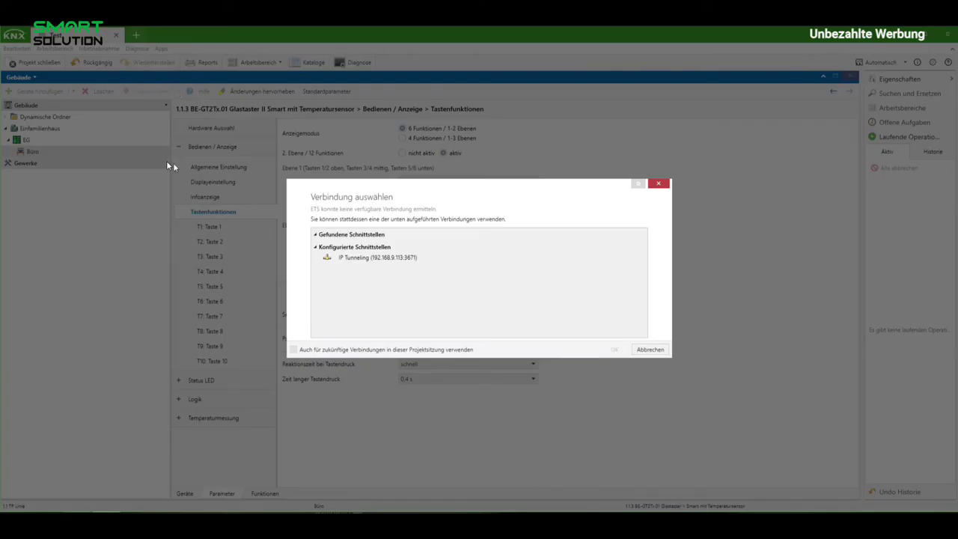
click(361, 258)
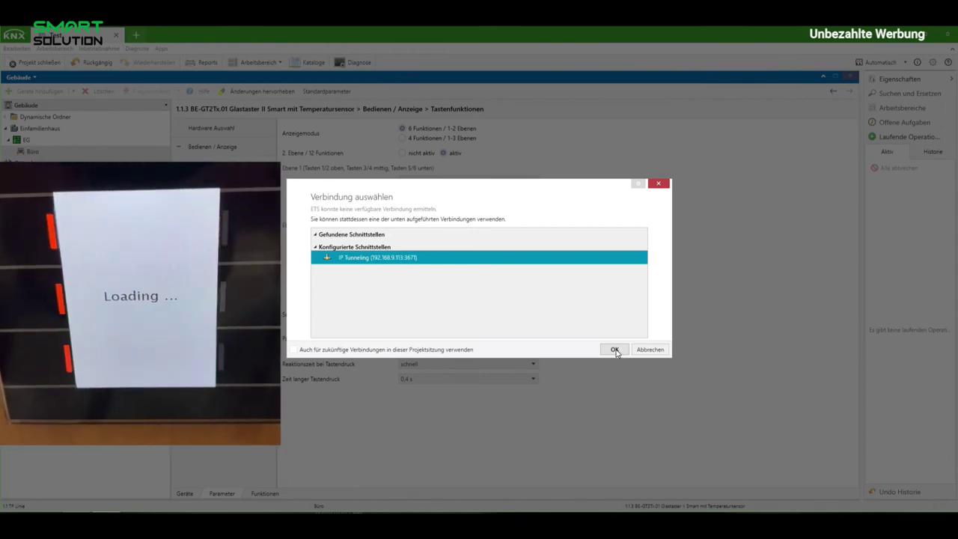
click(615, 350)
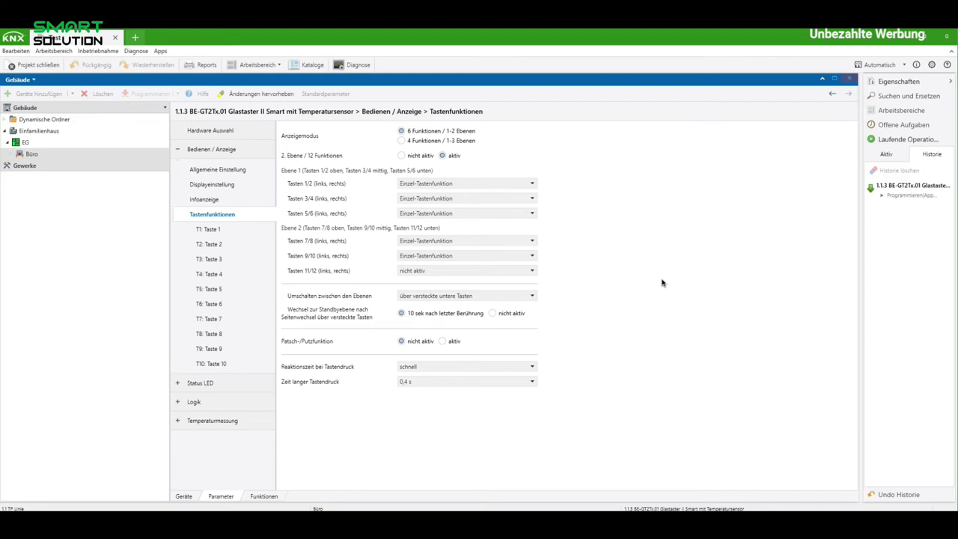
Describe Taste 1 as Beleuchtung LED with the display text LED, and check the available Funktionsname options
click(209, 230)
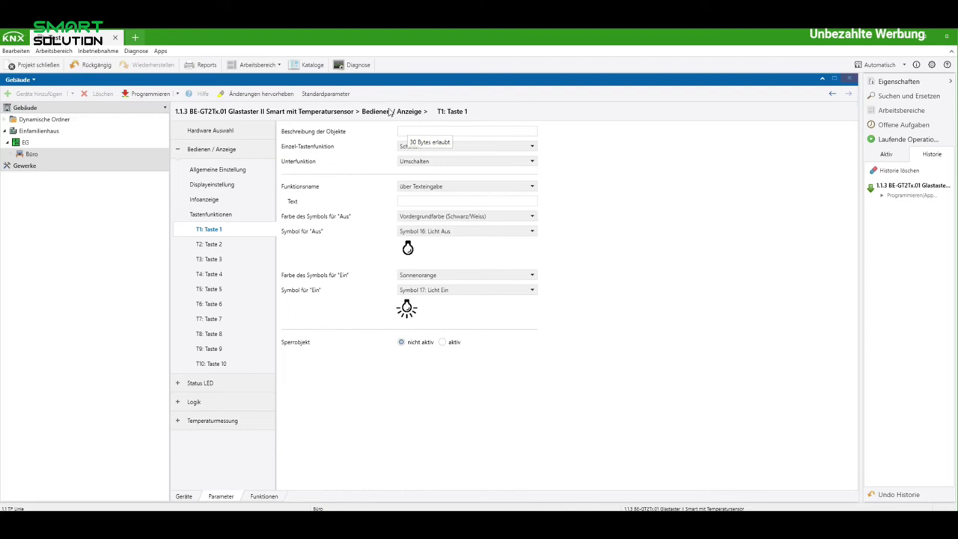
click(427, 131)
text(Beleuchtung LED)
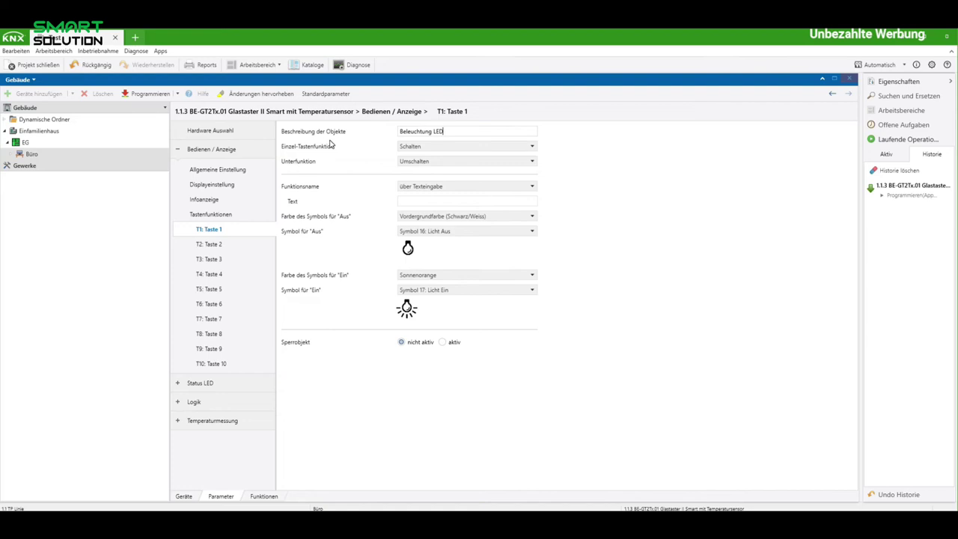
click(408, 200)
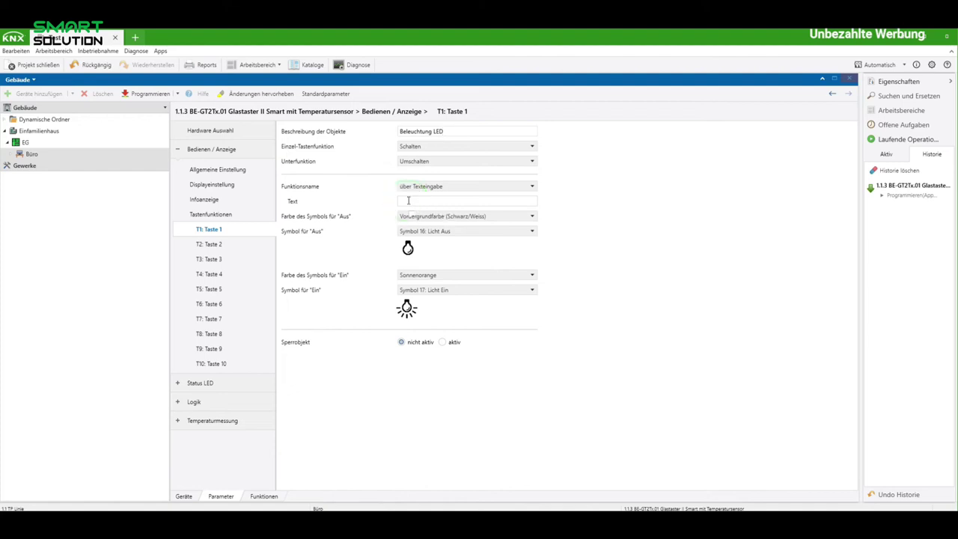
text(LED)
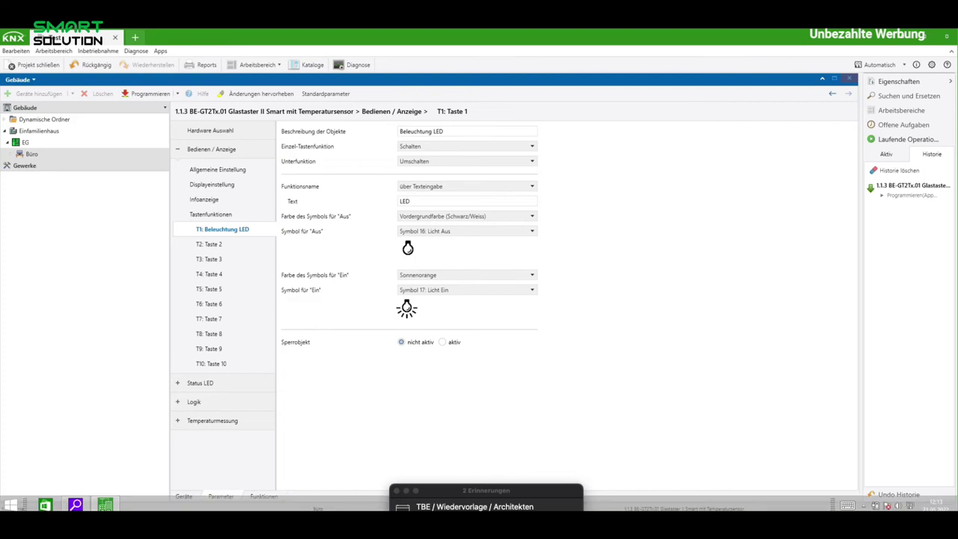
click(534, 188)
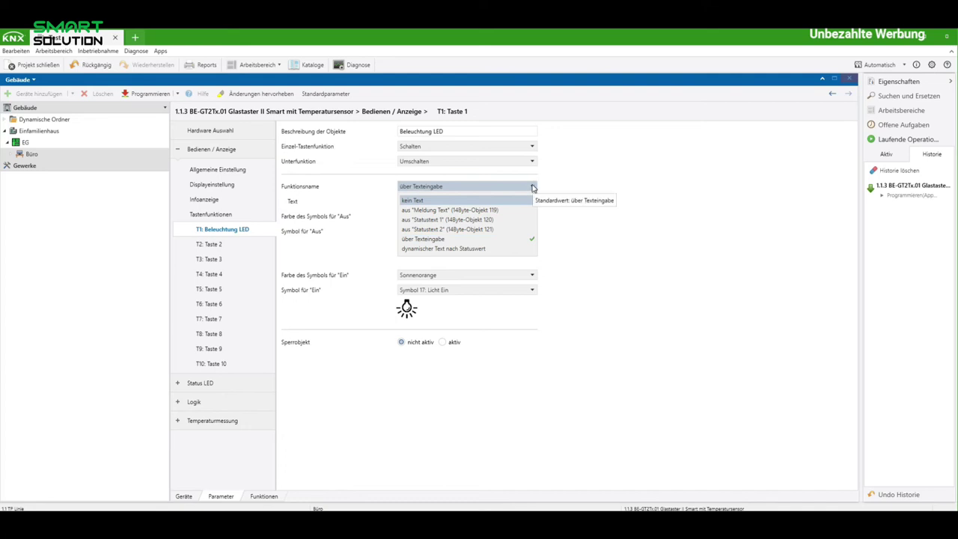
click(532, 187)
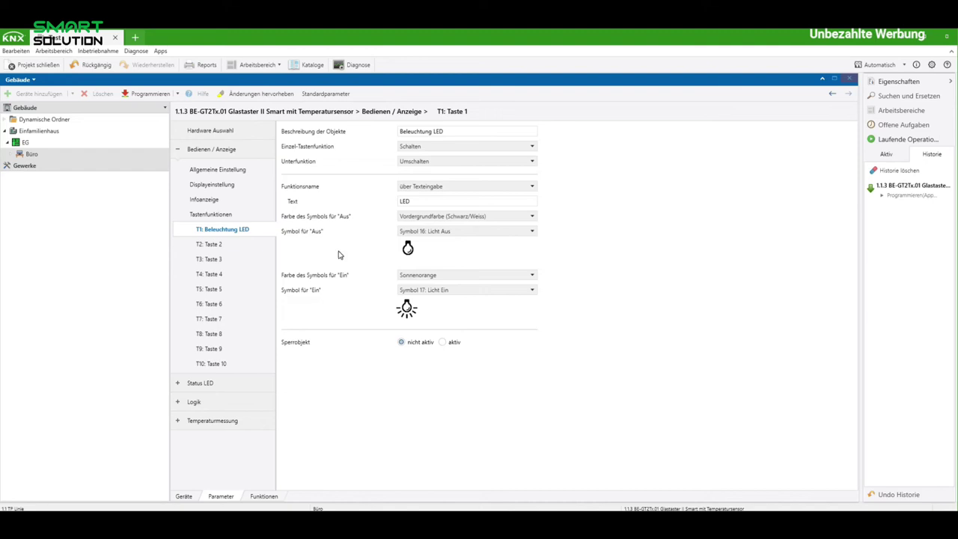
Set the object description of Taste 2 to Beleuchtung Decke
click(217, 246)
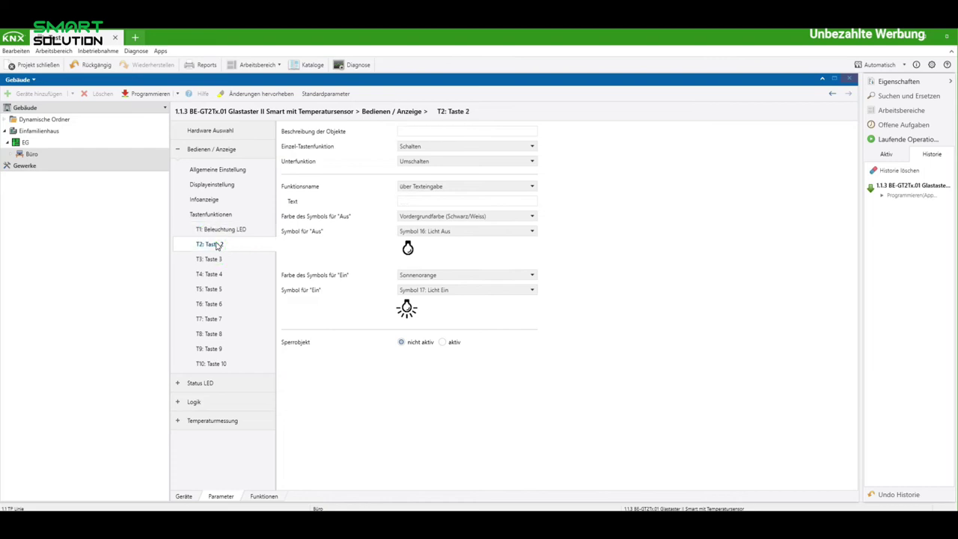
click(455, 132)
text(Beleuchtung Decke)
key(Return)
Set the object description of Taste 3 to Beleuchtung Hängelampe and its display text to Hänge
click(209, 259)
click(411, 131)
text(Beleuchtung Hängelampe)
key(Tab)
text(Hänge)
Set the object description of Taste 4 to Beleuchtung Szene and its display text to Szene
click(216, 279)
click(416, 131)
text(Beleuchtung Szene)
click(416, 201)
text(Szene)
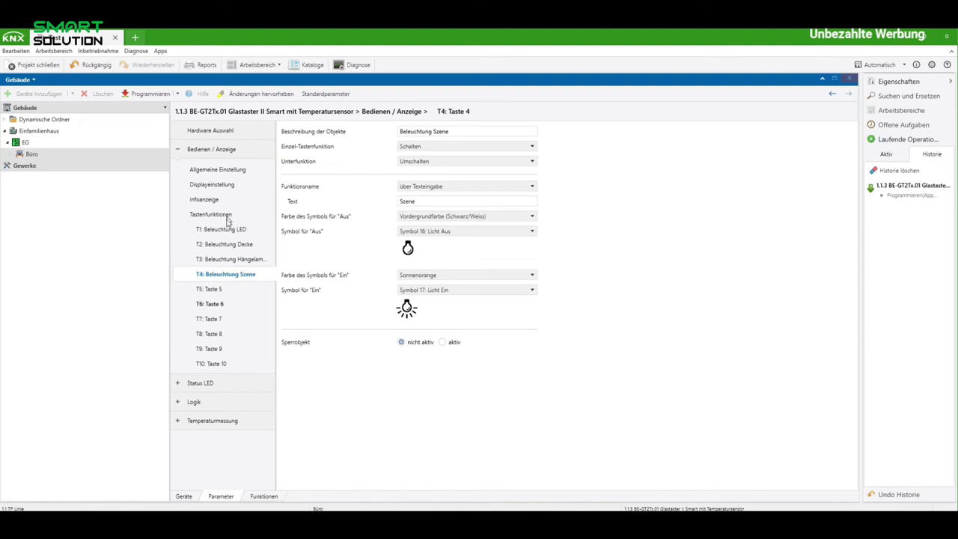
click(224, 230)
Set the object description of Taste 5 to Musik AN and its display text to An
click(210, 290)
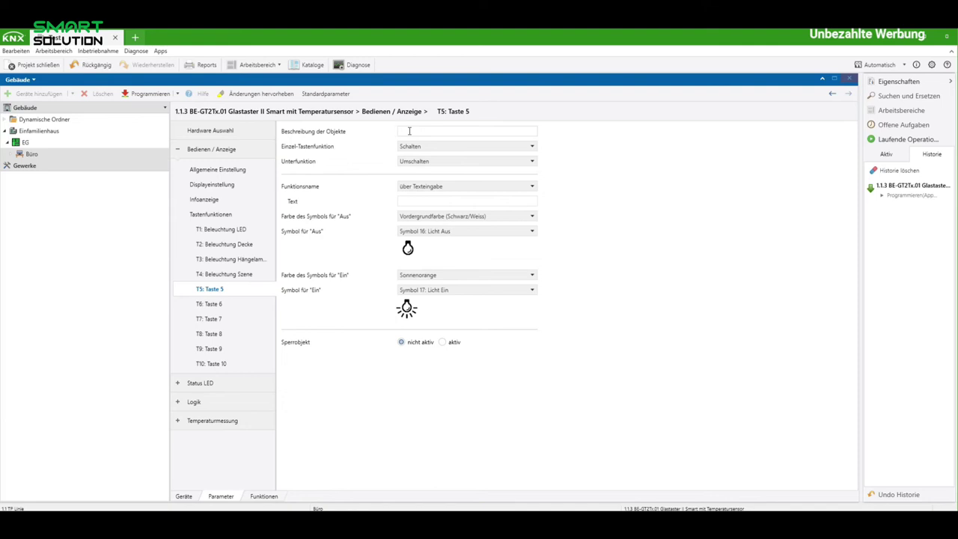
click(410, 131)
text(Musik AN)
click(412, 201)
text(An)
For Taste 5, set the Aus symbol to Symbol 32: Play and the Ein symbol to Symbol 34: Stop
click(532, 233)
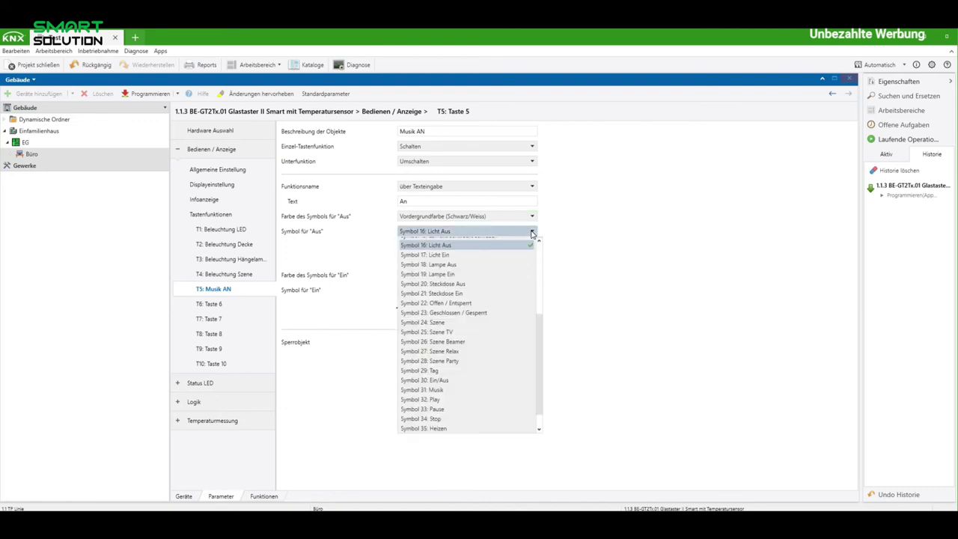
click(538, 349)
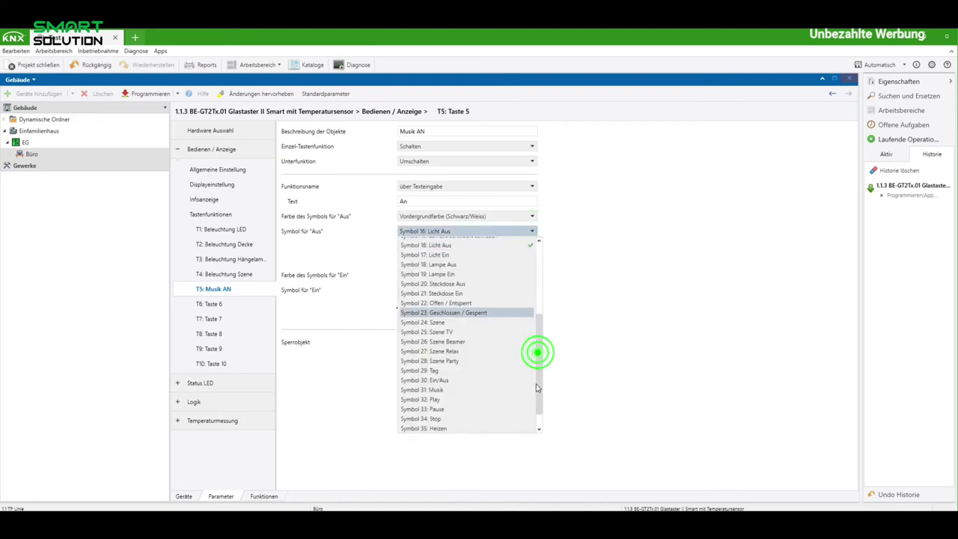
click(424, 400)
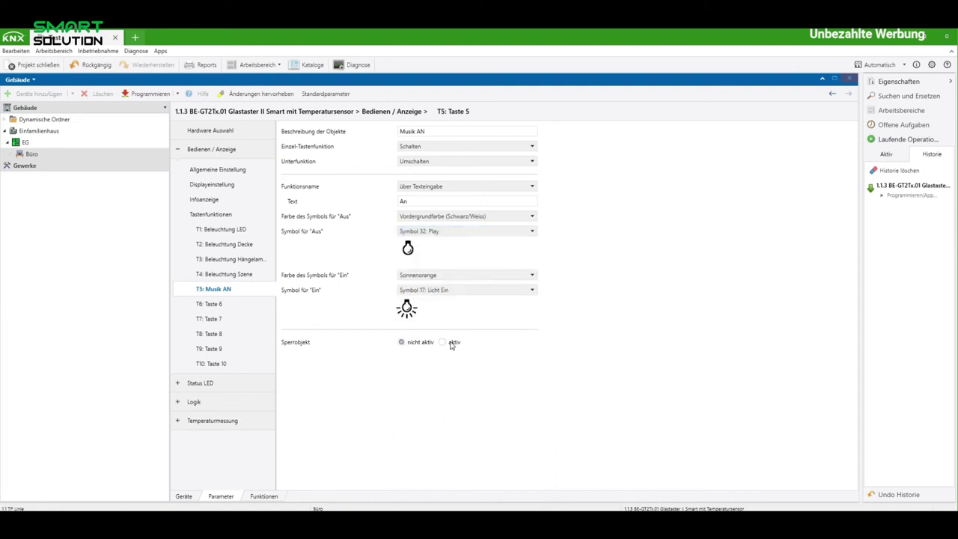
click(533, 289)
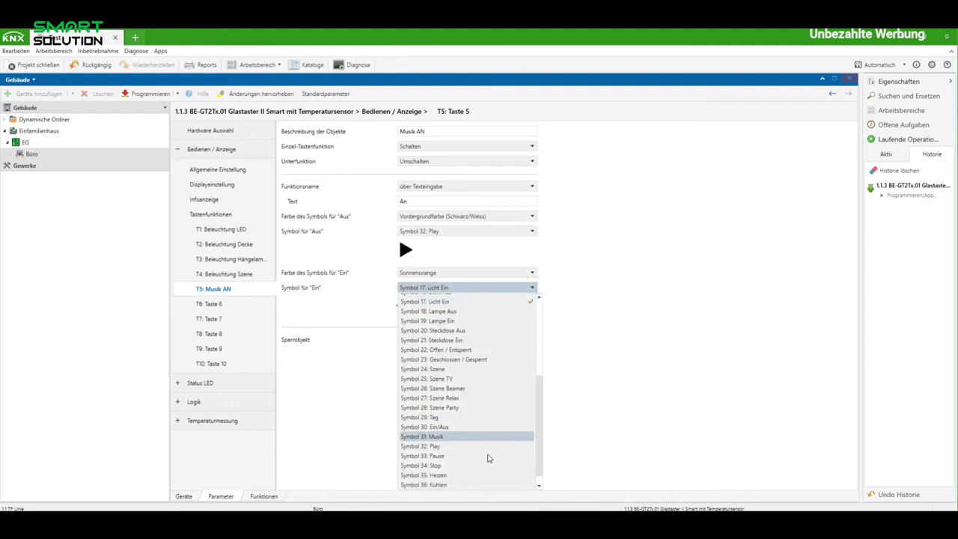
click(478, 465)
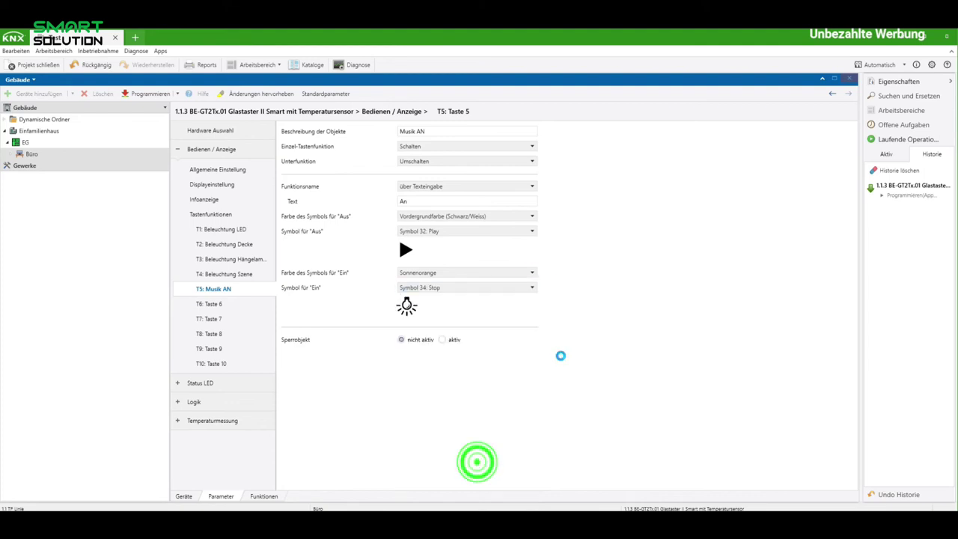
Set the object description of Taste 6 to Musik Aus and its display text to Aus
click(213, 307)
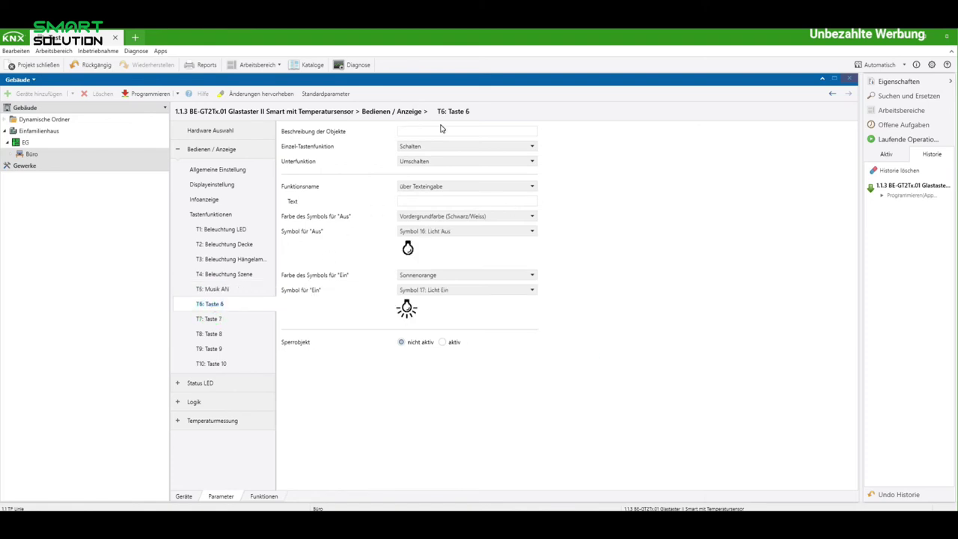
click(434, 132)
text(Musik A)
click(437, 200)
text(Aus)
For Taste 6, set the Aus symbol to Symbol 34: Stop and the Ein symbol to Symbol 32: Play
click(532, 233)
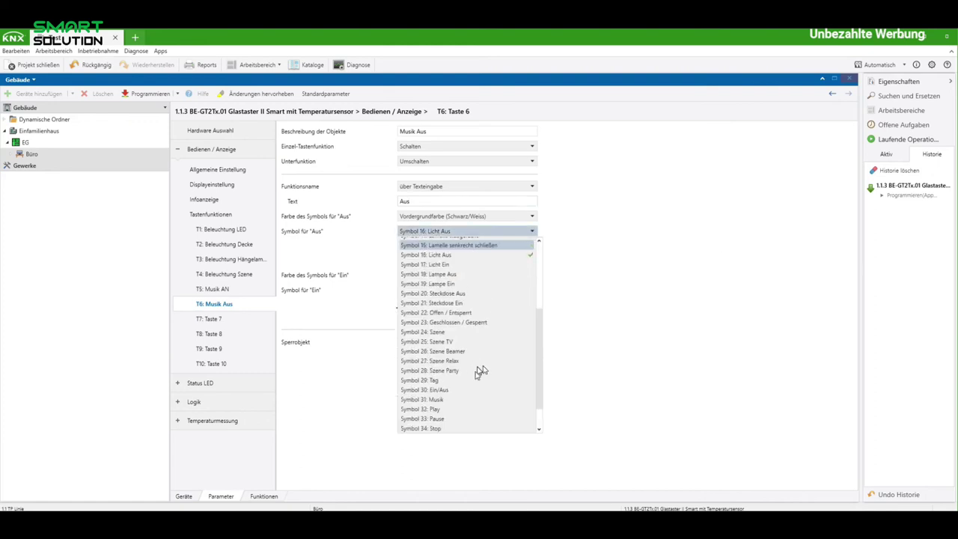
click(438, 419)
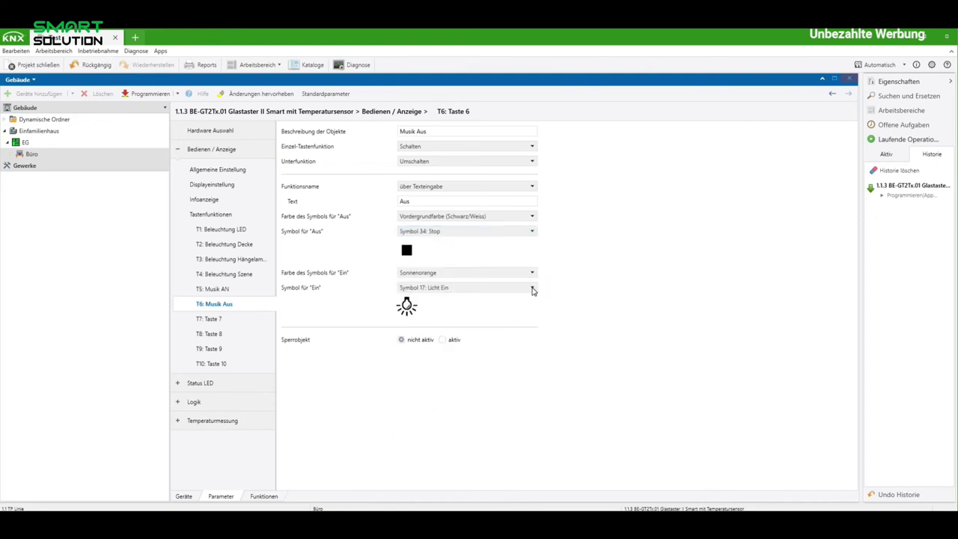
click(532, 289)
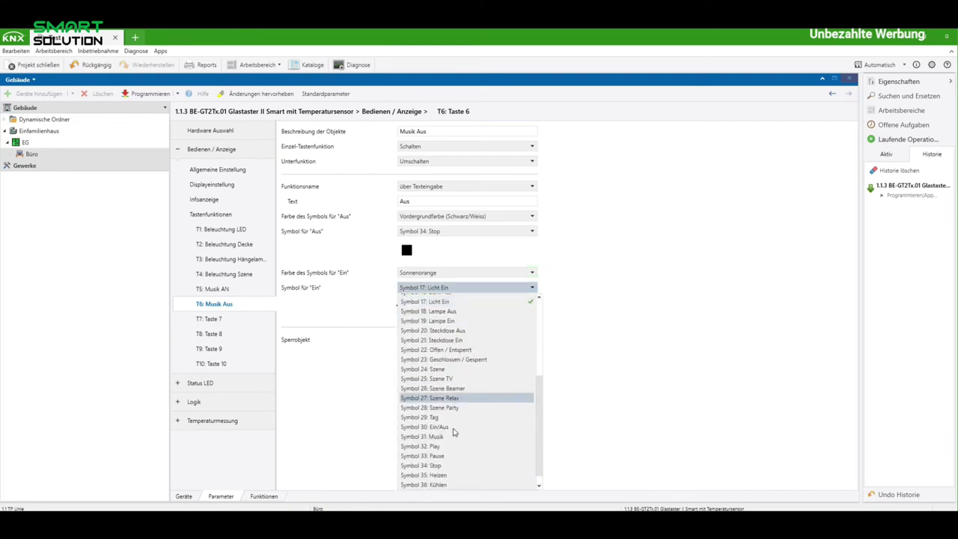
click(433, 446)
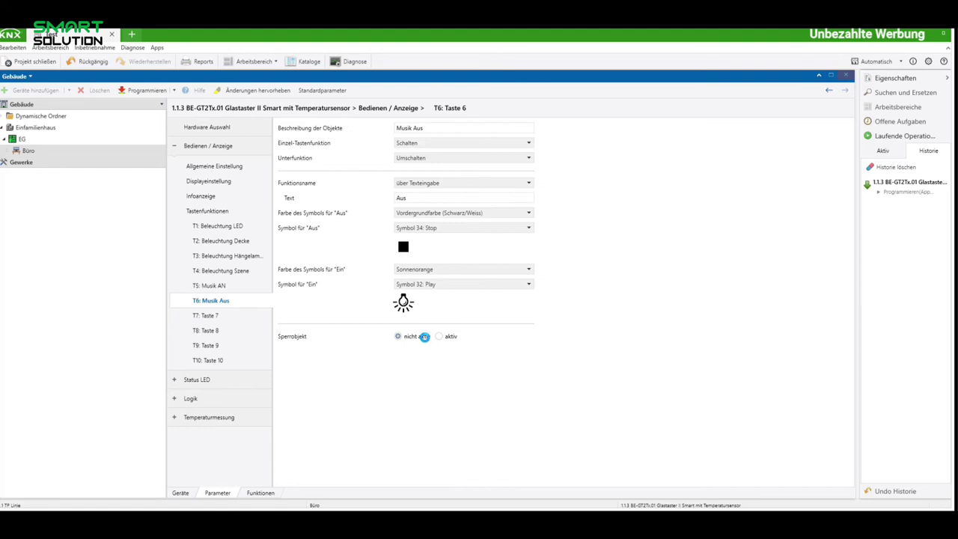
Set the object description of Taste 7 to Beschattung Ab and its display text to Ab
click(209, 321)
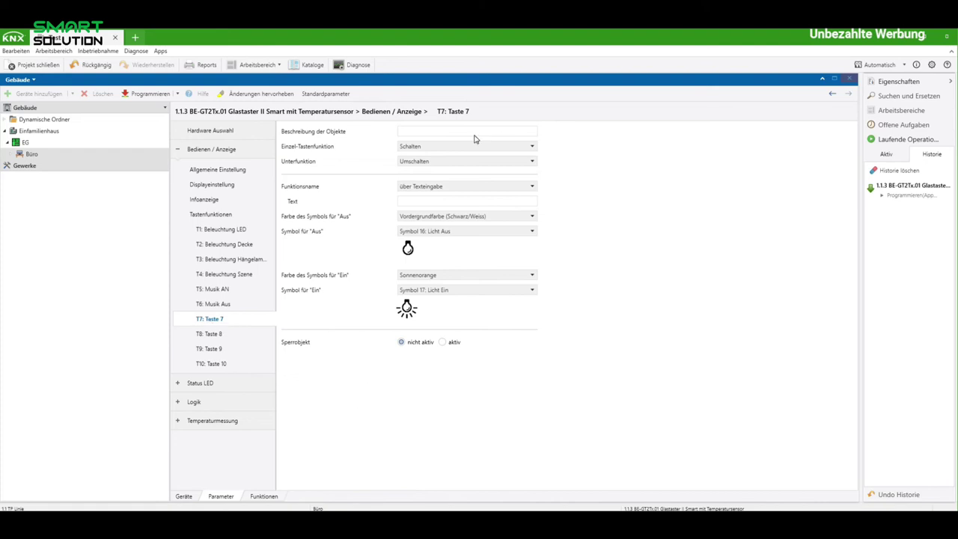
click(425, 131)
text(Beschattung Ab)
click(408, 201)
text(Ab)
For Taste 7, set the Aus symbol to Symbol 10: Rolllade <10% and the Ein symbol to Symbol 12: Rolllade >90%
click(532, 234)
click(541, 244)
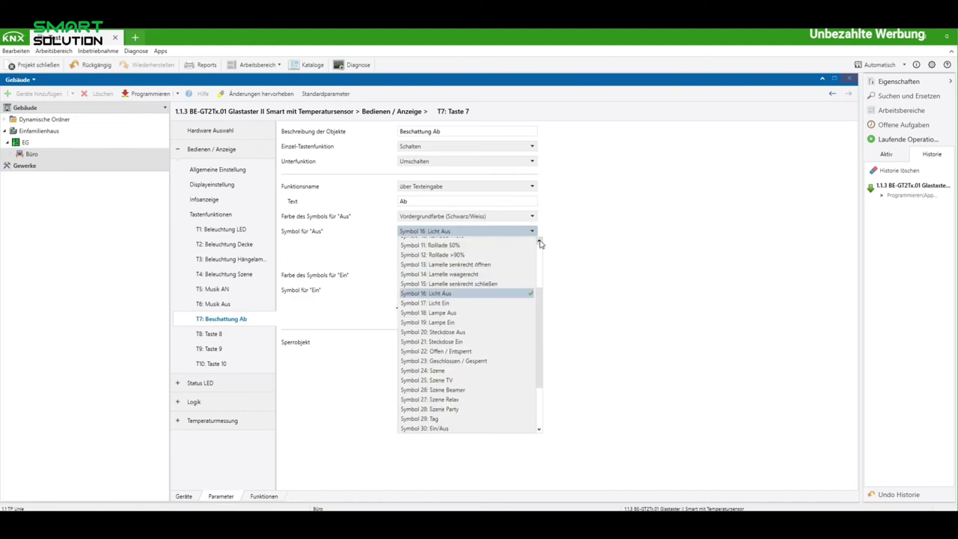
click(539, 243)
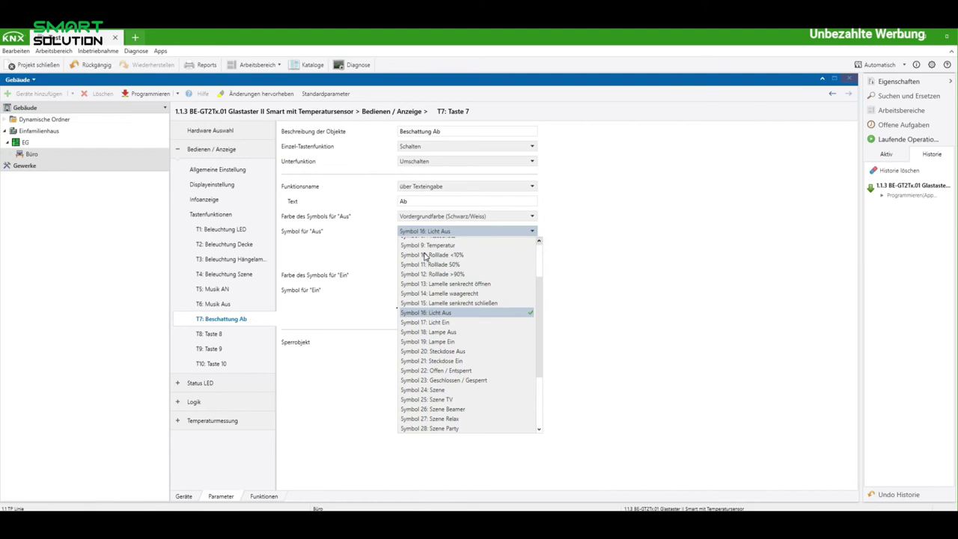
click(446, 256)
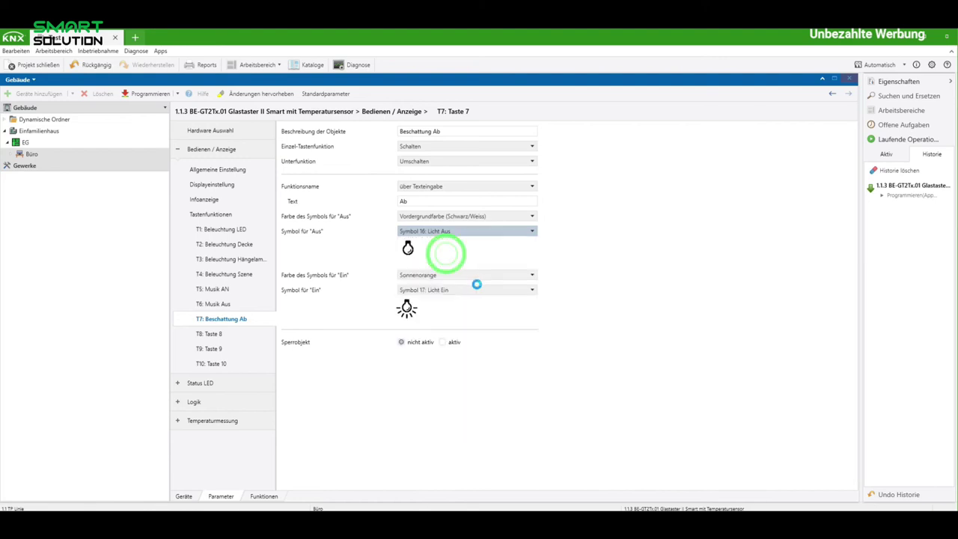
click(532, 289)
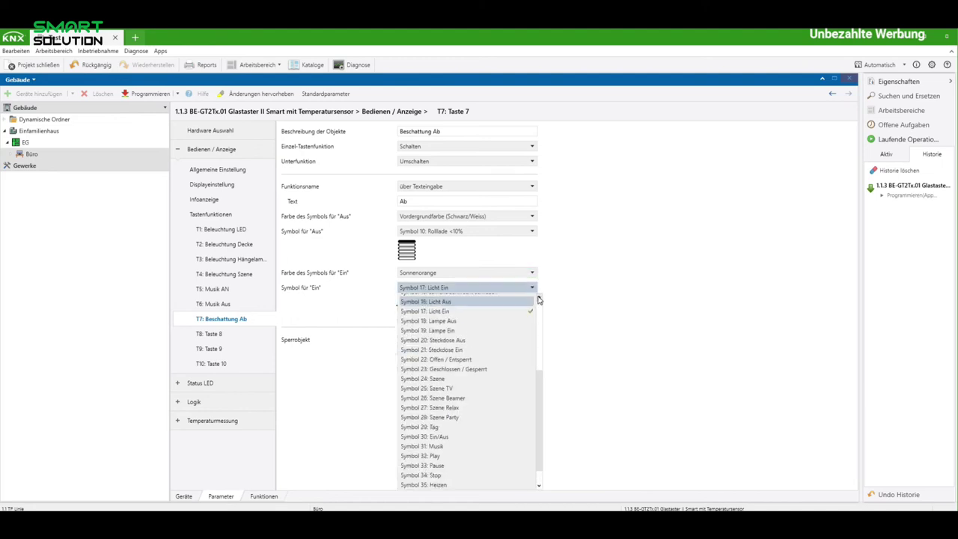
scroll(537, 299, up, 2)
click(446, 320)
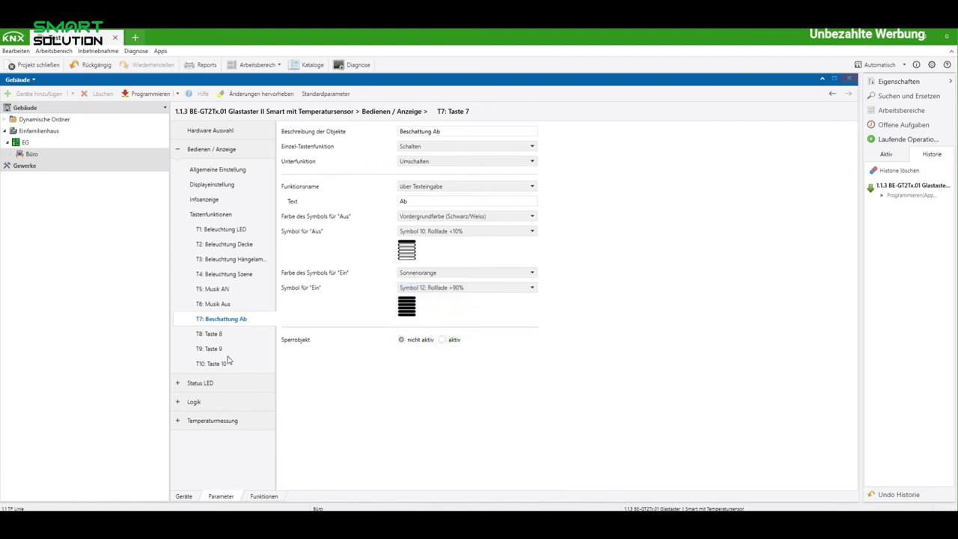
Set the object description of Taste 8 to Beschattung Auf and its display text to Auf
click(213, 335)
click(432, 131)
text(Beschattung Auf)
click(464, 201)
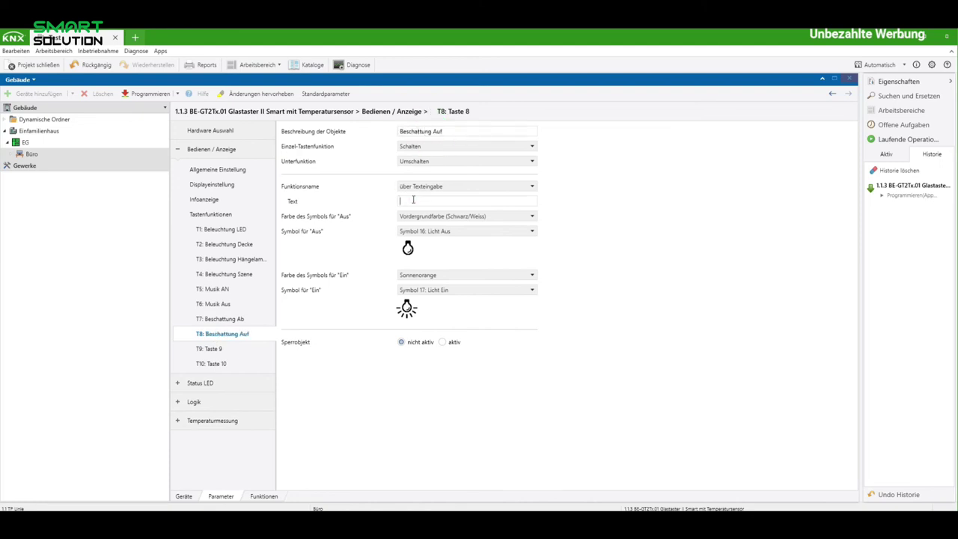
text(Auf)
Replace the light symbols of Taste 8 for both the Aus and Ein states with symbols suited to shading
click(531, 230)
scroll(533, 315, up, 3)
click(449, 274)
click(531, 288)
click(434, 307)
Set both the object description and the display text of Taste 9 to Heizen
click(215, 350)
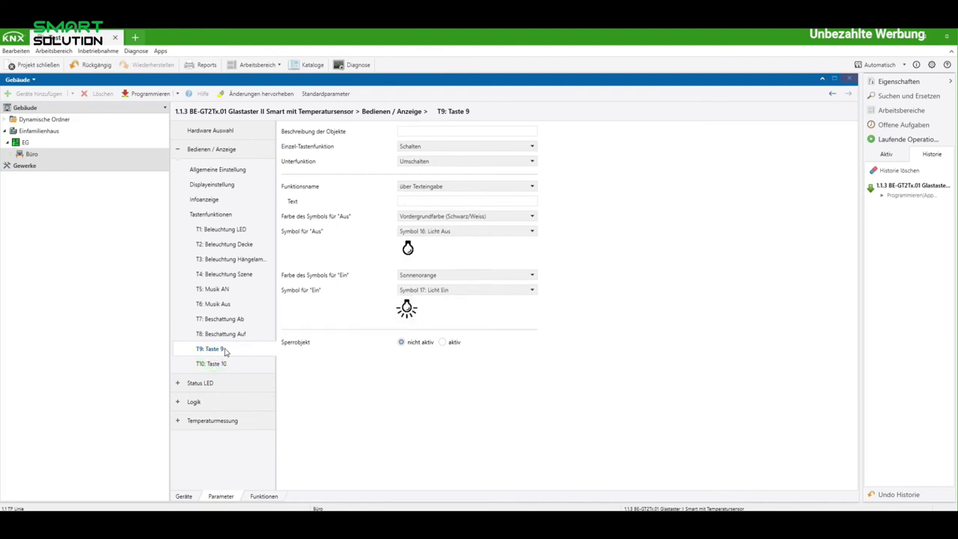
click(406, 133)
text(Heizen)
click(411, 201)
text(Heizen)
For Taste 9, set the Aus symbol to Symbol 35: Heizen and the Ein symbol to Symbol 36: Kühlen
click(532, 232)
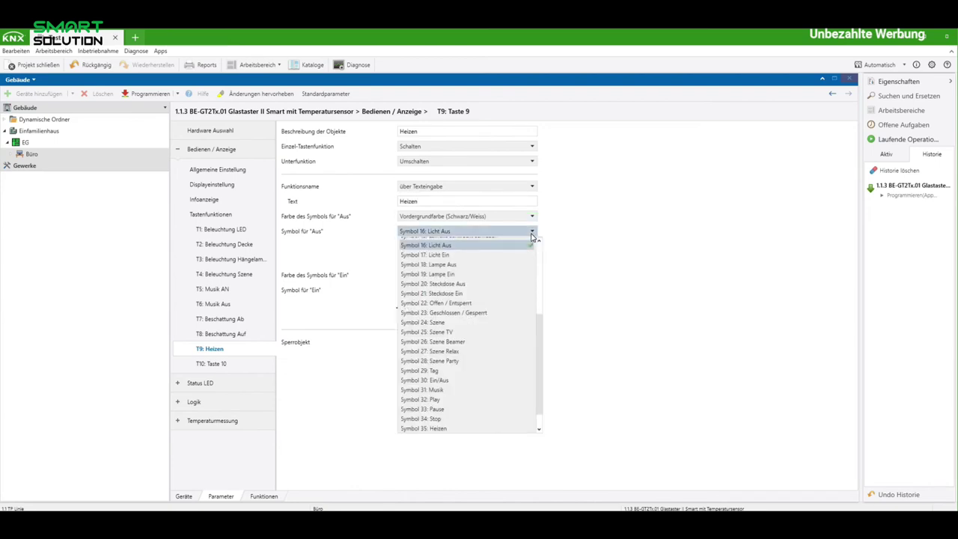
drag(537, 327, 537, 354)
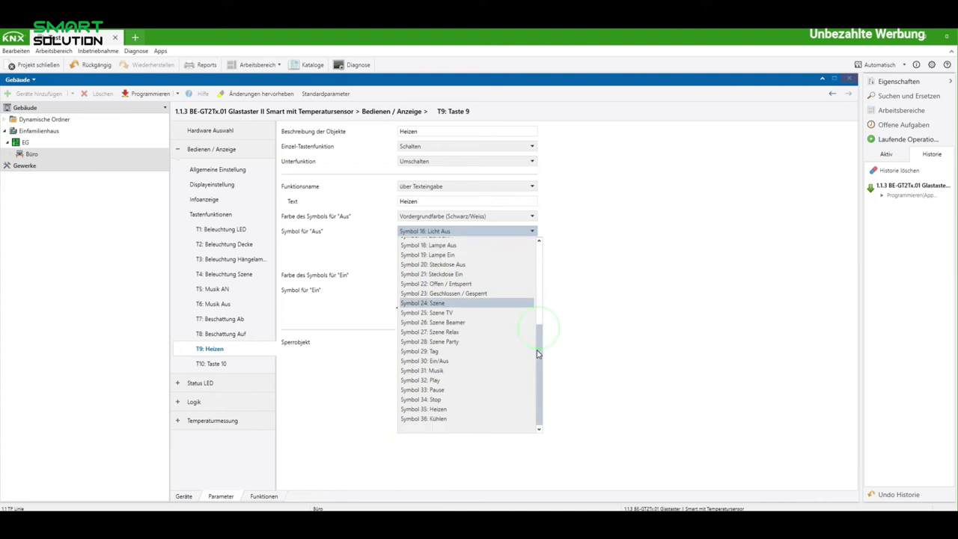
click(535, 408)
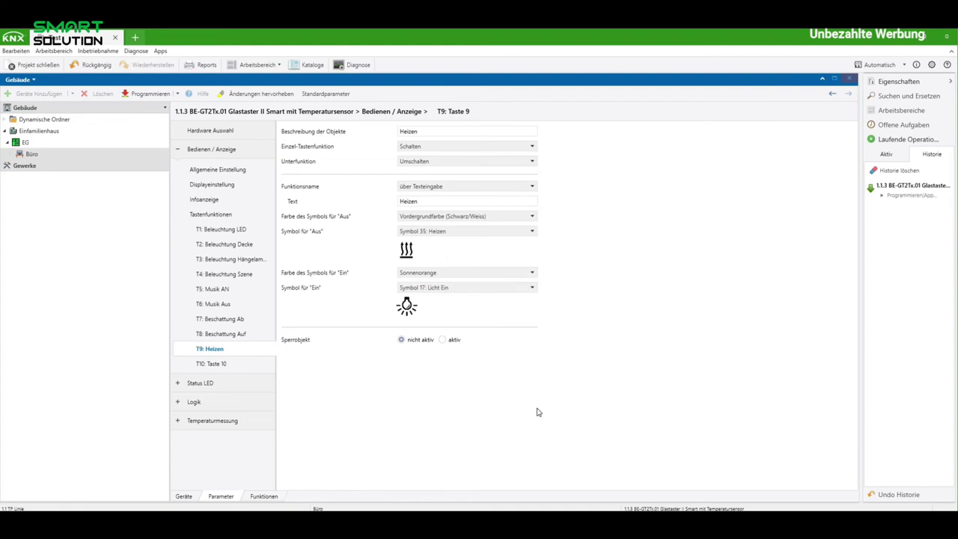
click(533, 289)
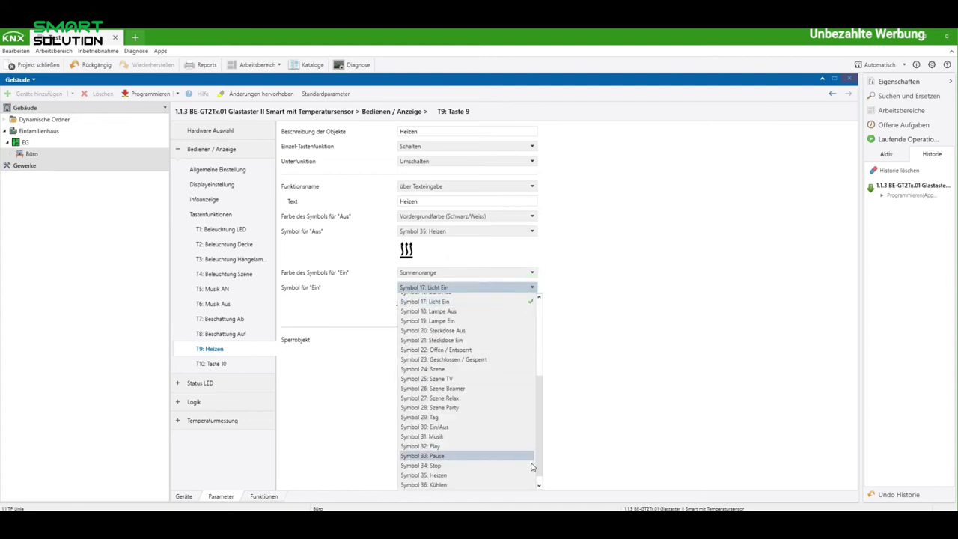
scroll(446, 483, down, 1)
click(443, 477)
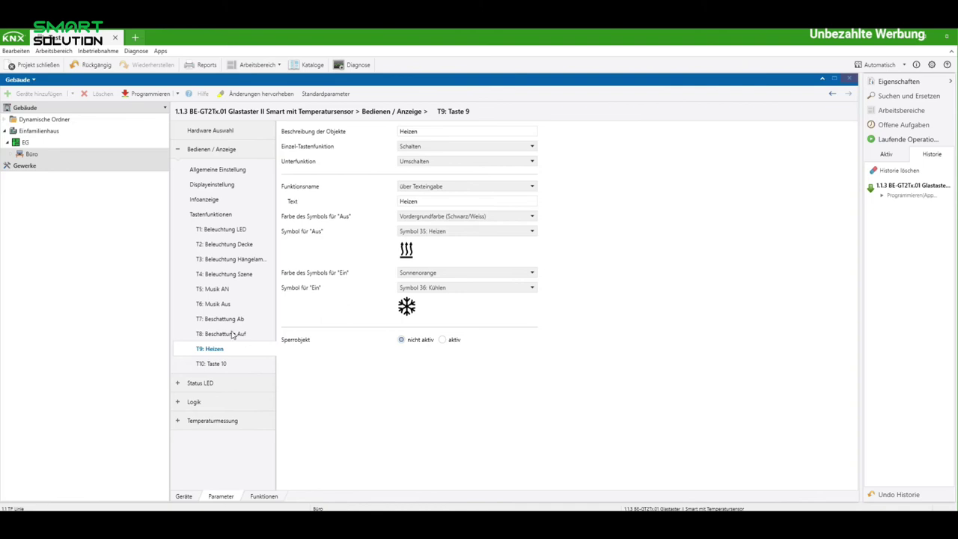
Program the Glastaster with the changed button settings over the configured IP Tunneling connection
click(234, 229)
click(177, 94)
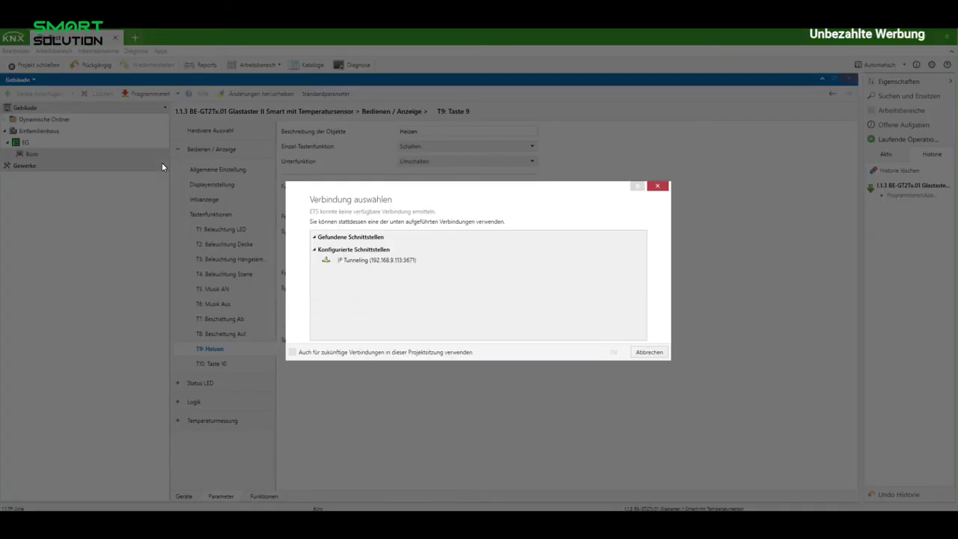
click(378, 260)
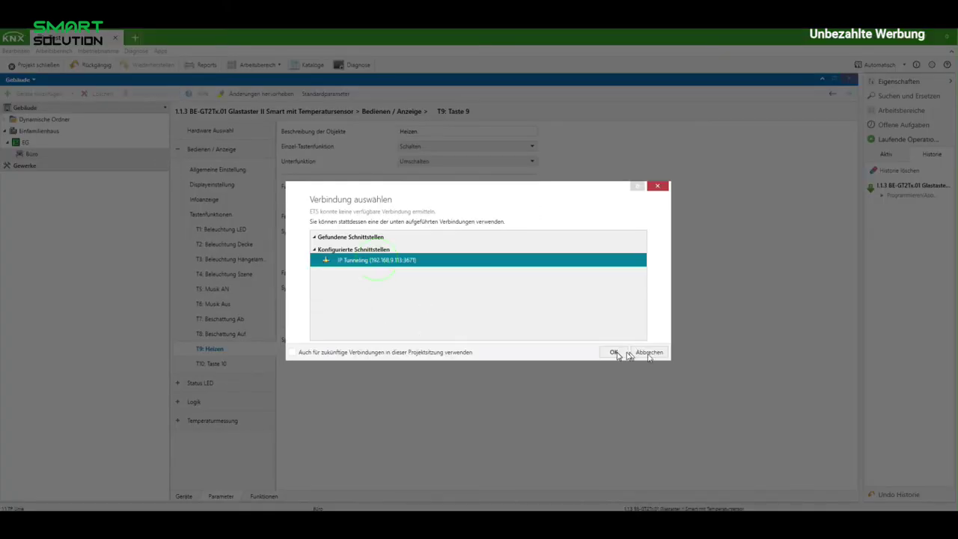
click(613, 352)
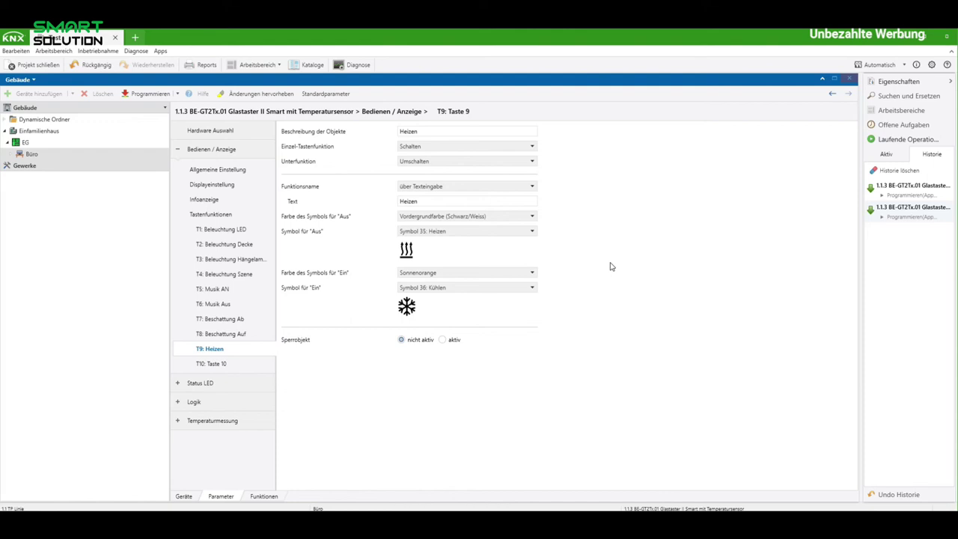
Open a new Gruppenadressen panel beneath the Gebäude panel and enlarge the Gebäude panel
click(63, 51)
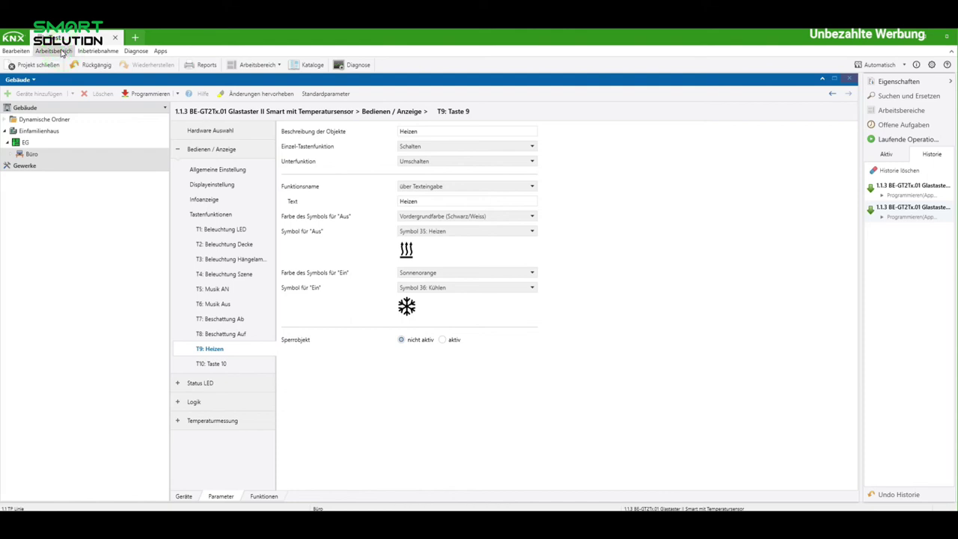
click(63, 52)
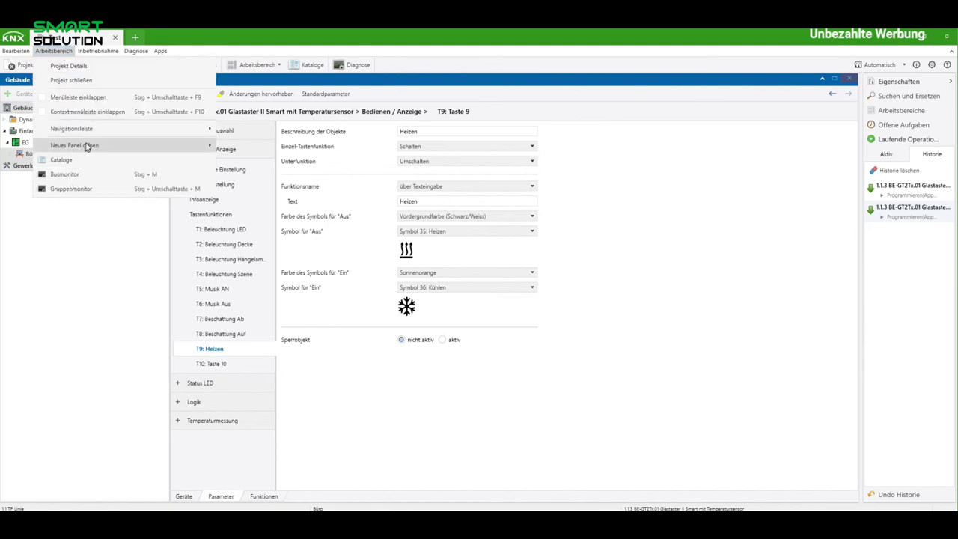
mouse_move(86, 149)
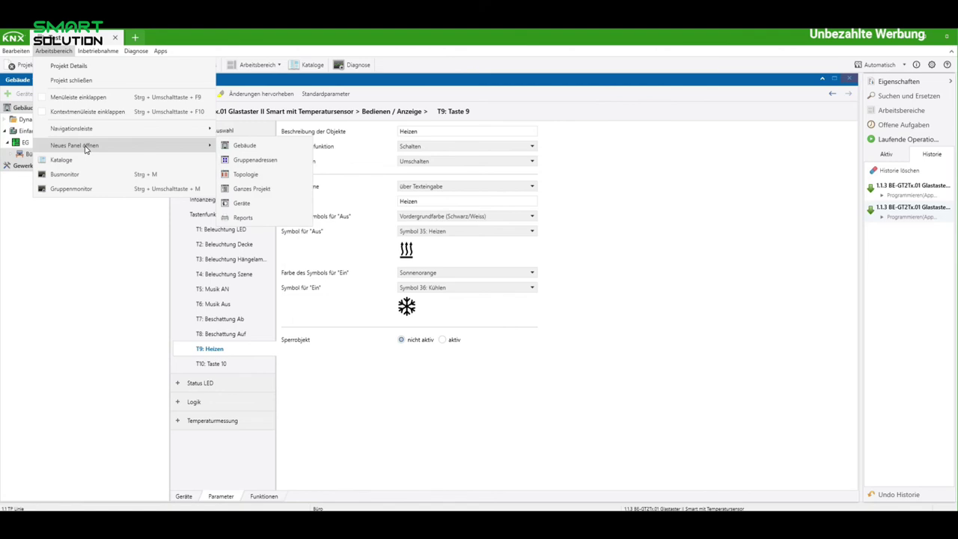
click(267, 162)
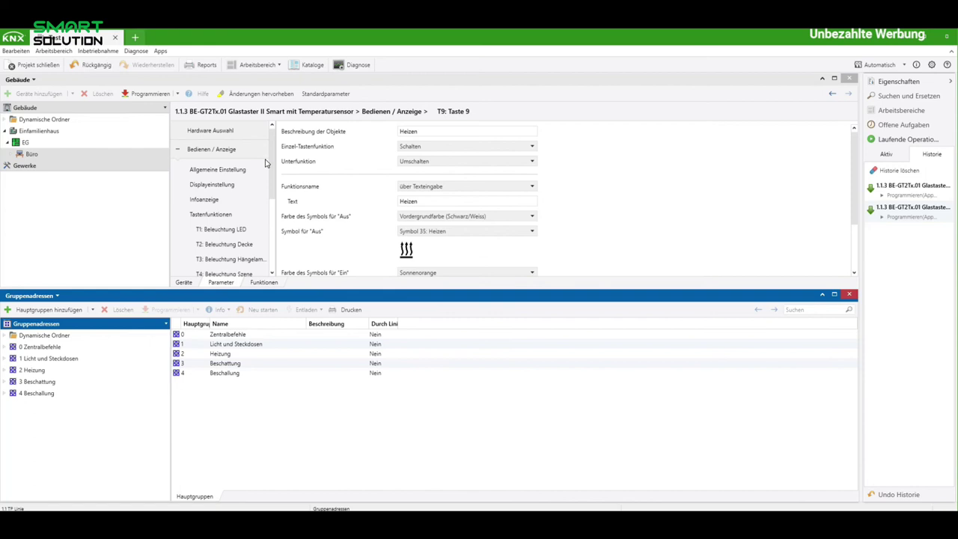
click(336, 290)
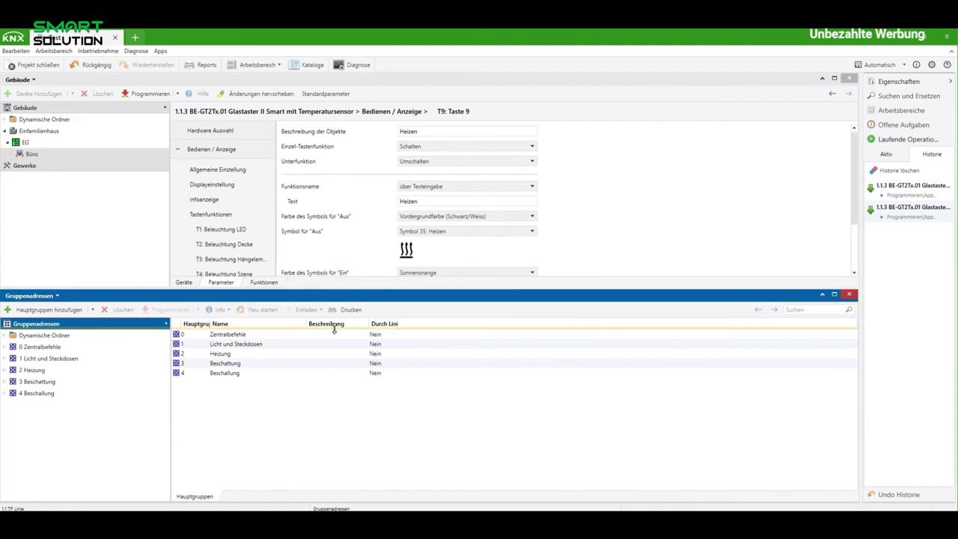
drag(194, 290, 193, 329)
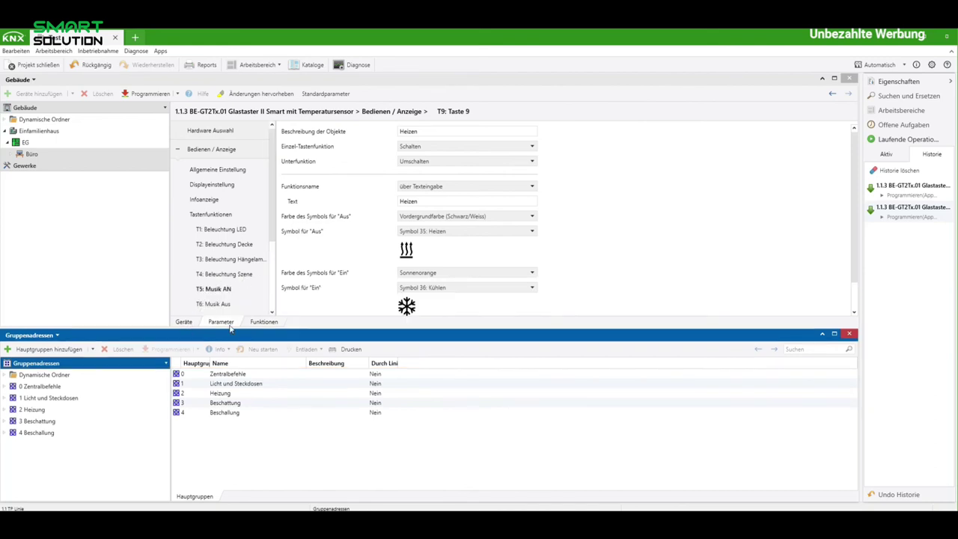
Display the communication objects of the 1.1.3 Glastaster II Smart in the Büro room
click(225, 323)
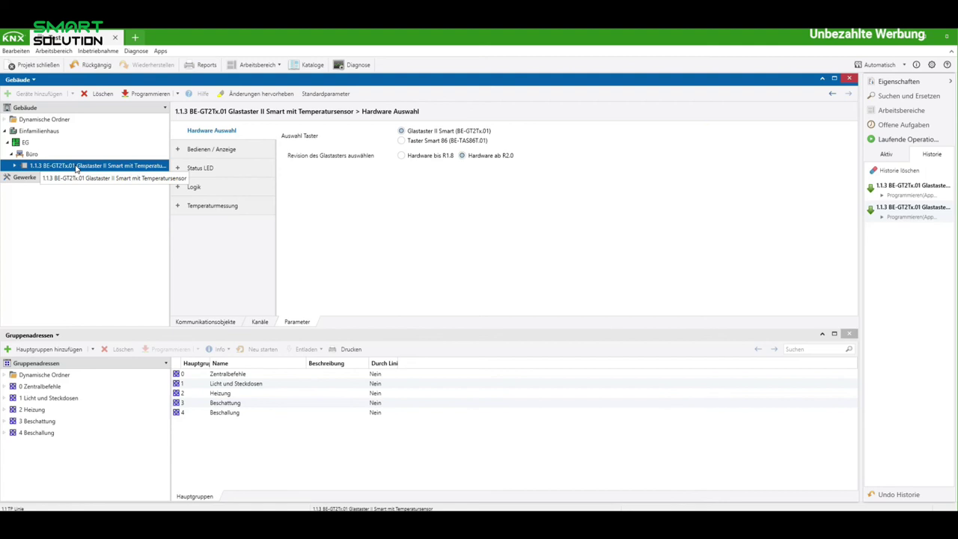
click(202, 325)
click(207, 324)
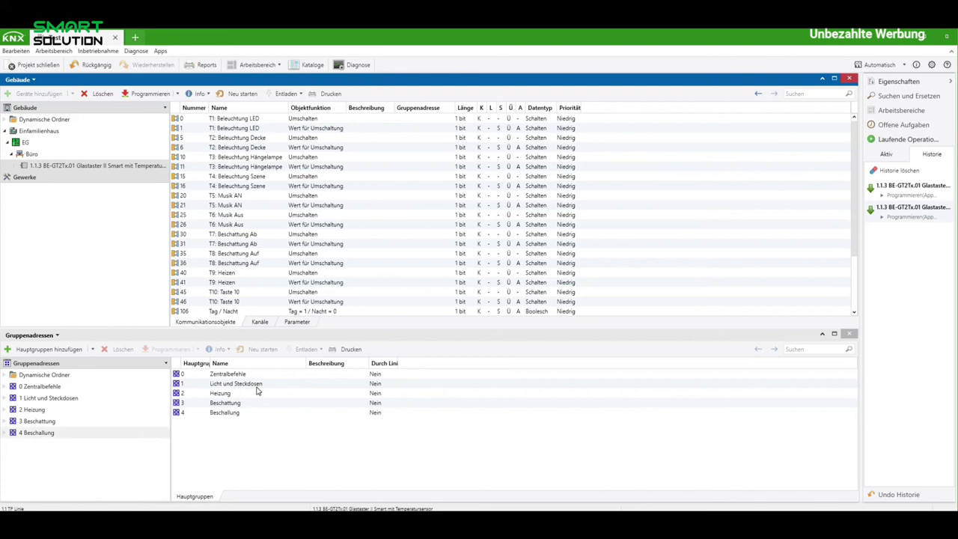
Link the Umschalten objects of T1 to 1/1/1 EG Büro LED, T2 to 1/1/0 EG Büro Decke and T3 to 1/1/2 EG Büro Strahler
click(5, 398)
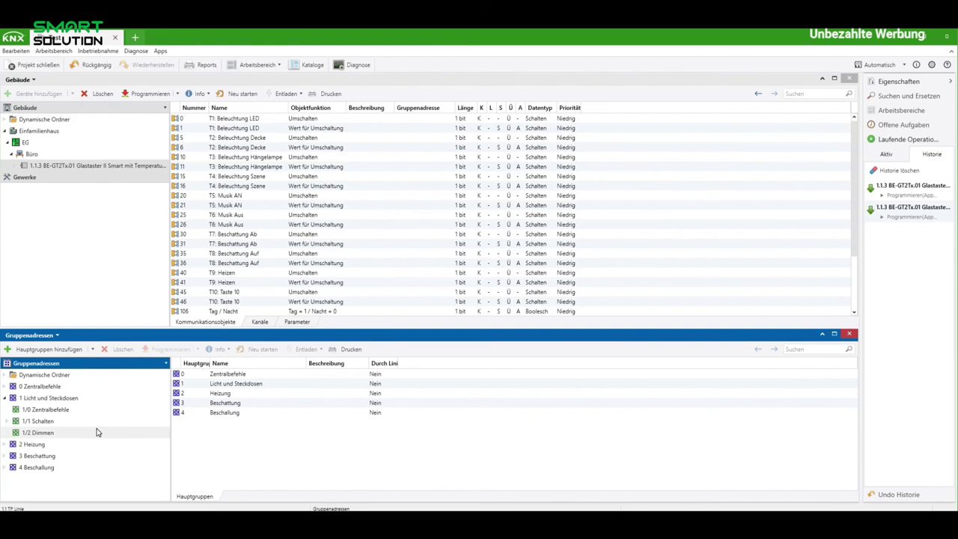
click(8, 423)
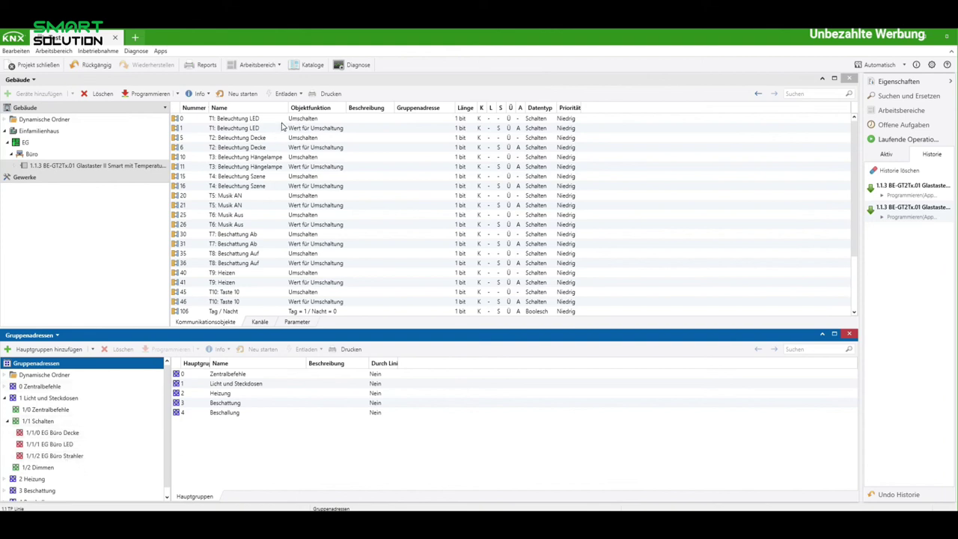
click(253, 120)
drag(163, 221, 86, 443)
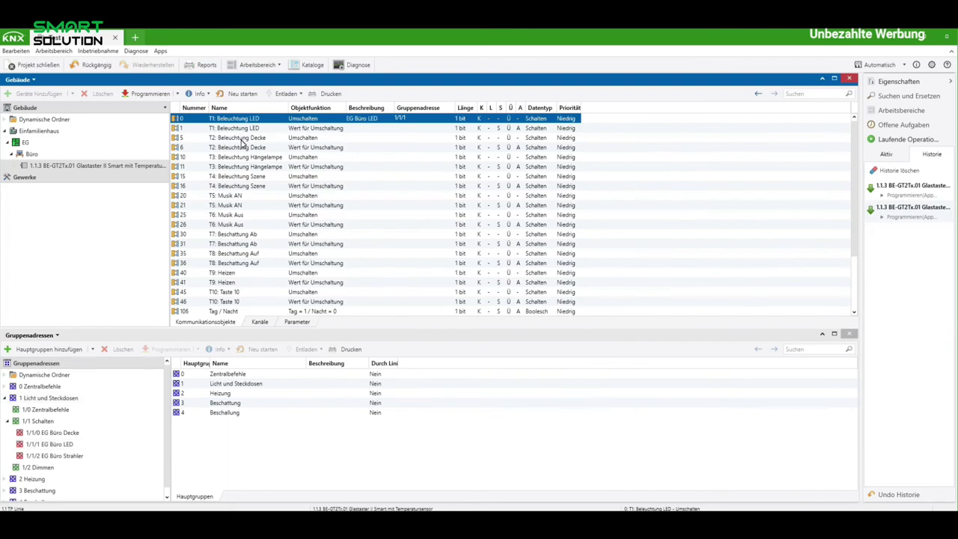
drag(232, 138, 54, 435)
drag(265, 156, 75, 456)
Link the Umschalten object of T4: Beleuchtung Szene to the central group address 0/0/1 Beleuchtung Szene
click(9, 403)
drag(232, 176, 64, 399)
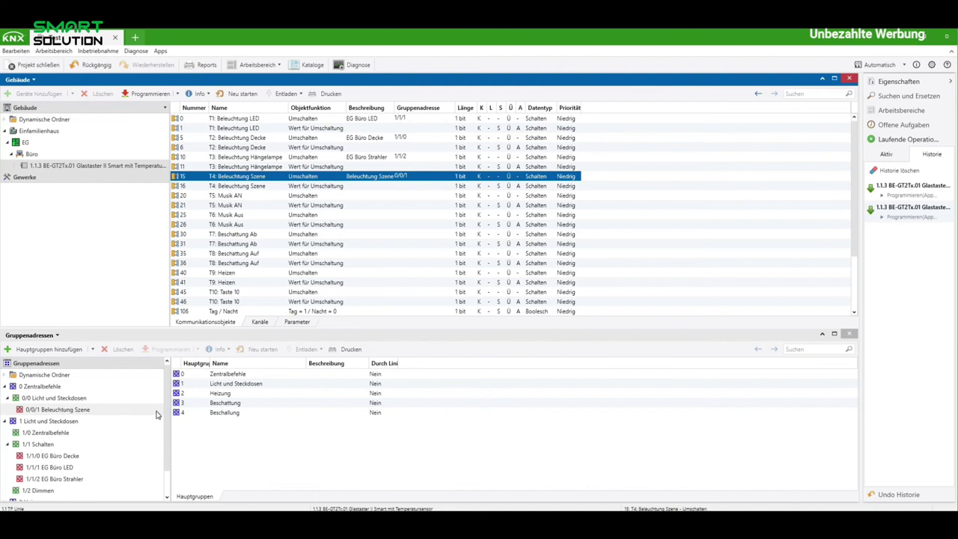
click(6, 387)
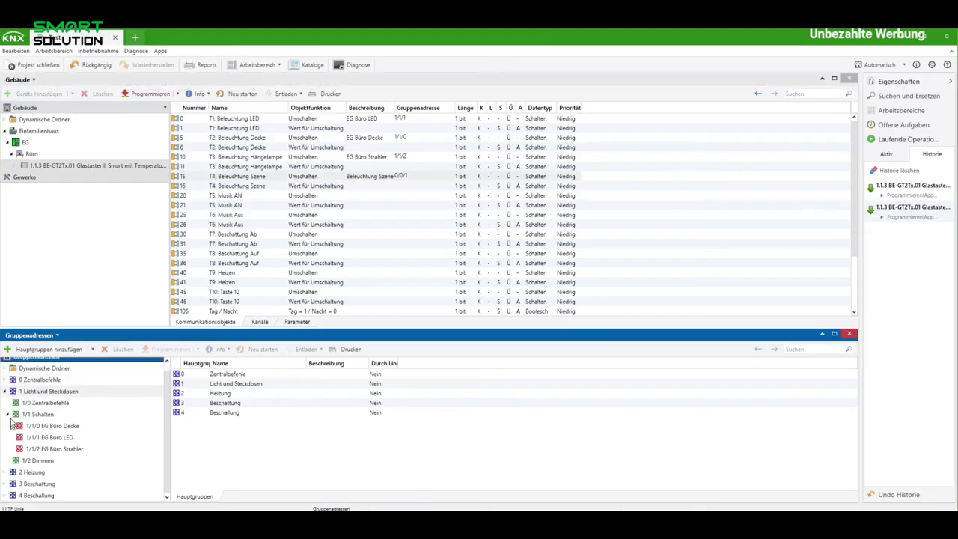
Link the Umschalten object of T9: Heizen to group address 2/0/0 EG Büro Temperatur
click(5, 398)
click(6, 409)
drag(223, 274, 65, 434)
click(192, 322)
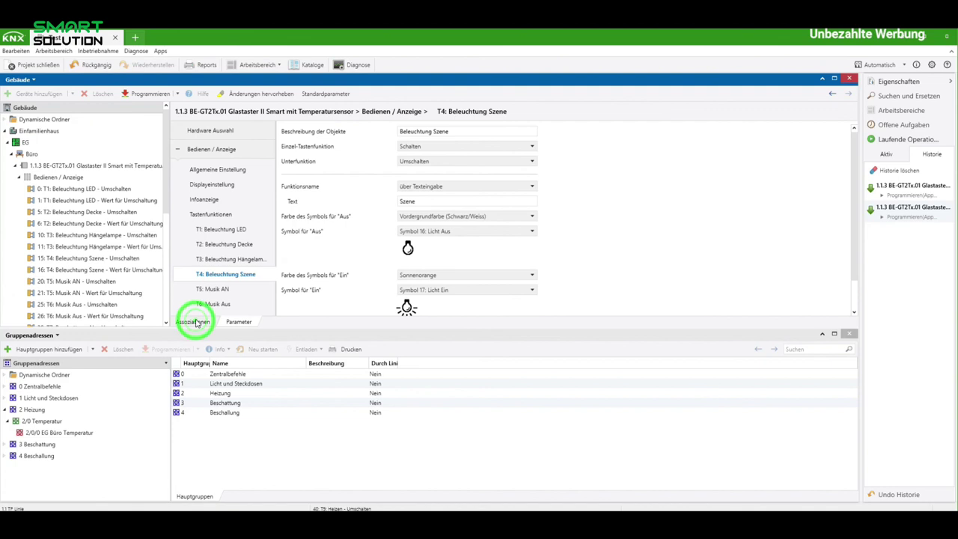
click(19, 177)
drag(224, 273, 60, 432)
Link the Umschalten objects of T5: Musik AN to 4/1/0 EG Büro Laut und Leiser and T6: Musik Aus to 4/1/1 EG Büro Leiser und Lauter
click(5, 410)
click(5, 433)
click(8, 444)
drag(303, 196, 81, 456)
drag(303, 215, 66, 467)
Link the Umschalten objects of T7: Beschattung Ab to 3/0/0 EG Büro Auf und AB and T8: Beschattung Auf to 3/0/1 EG Büro Ab und Auf
click(6, 421)
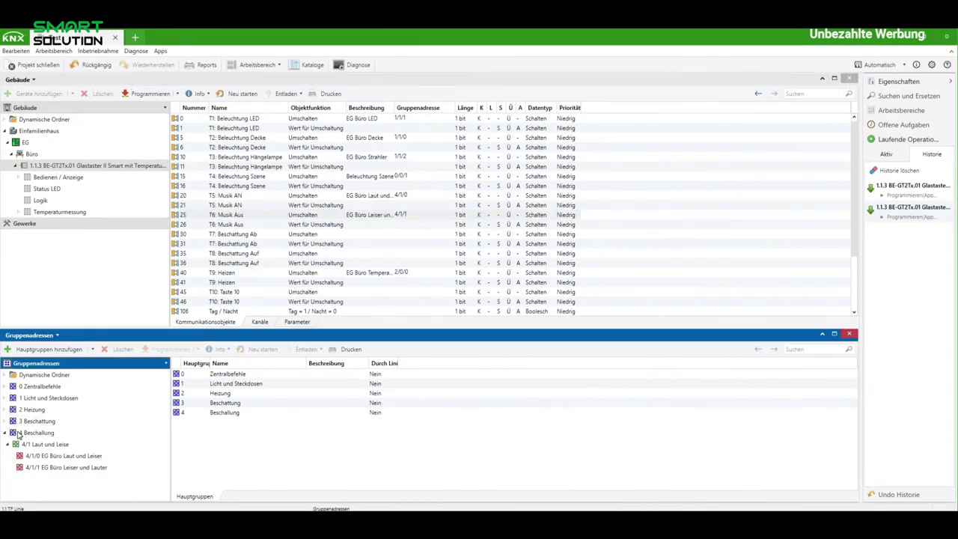
click(8, 434)
click(291, 235)
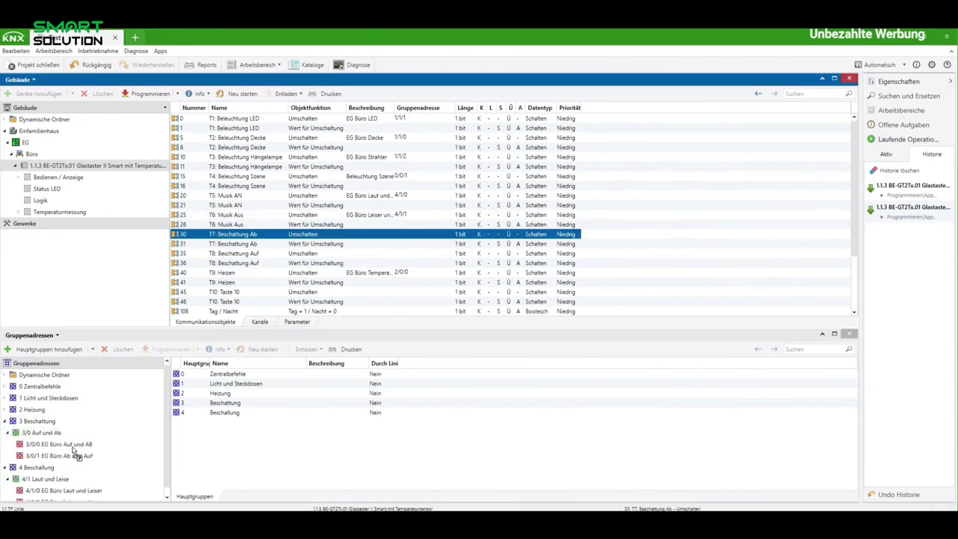
drag(262, 253, 90, 456)
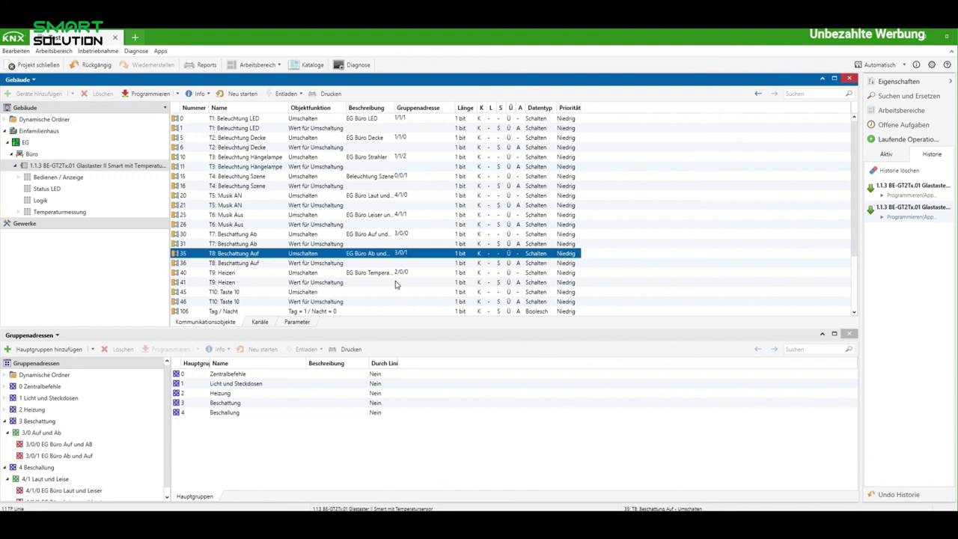
Program only the Applikationsprogramm of the Glastaster with its linked group addresses, using the IP Tunneling interface
click(176, 95)
click(177, 94)
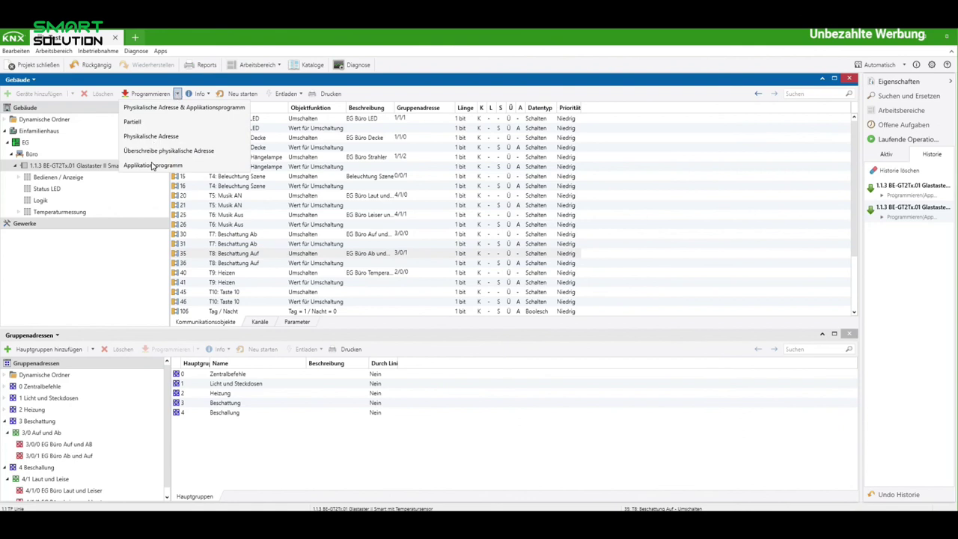
click(152, 166)
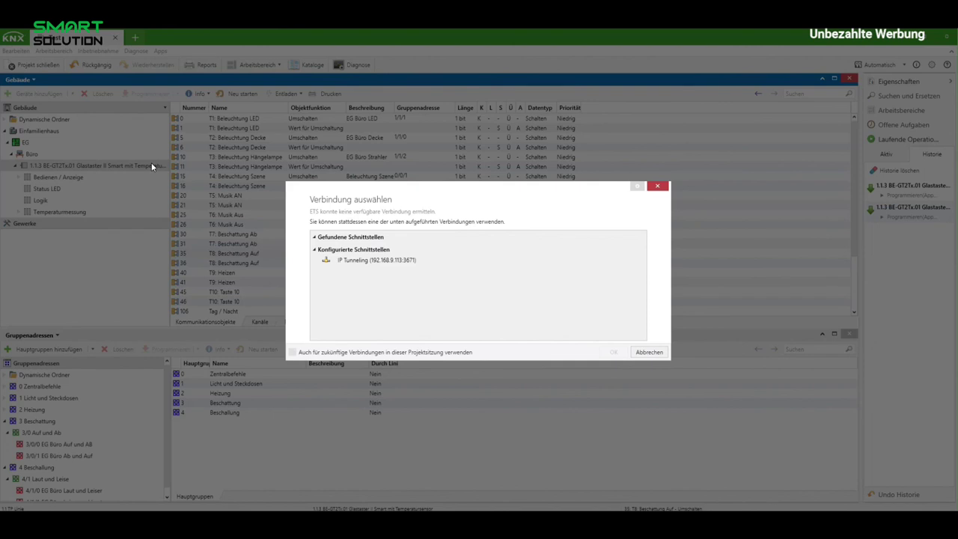
click(382, 260)
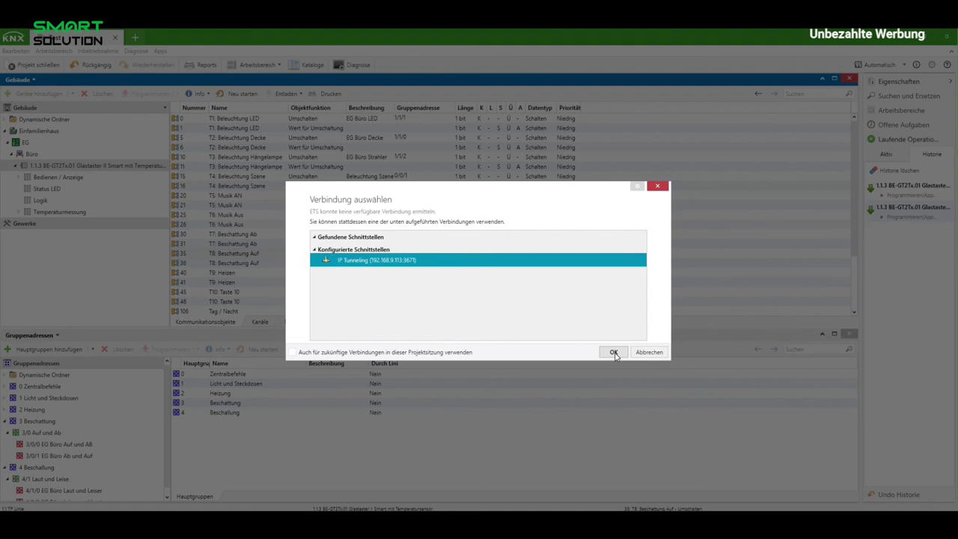
click(614, 352)
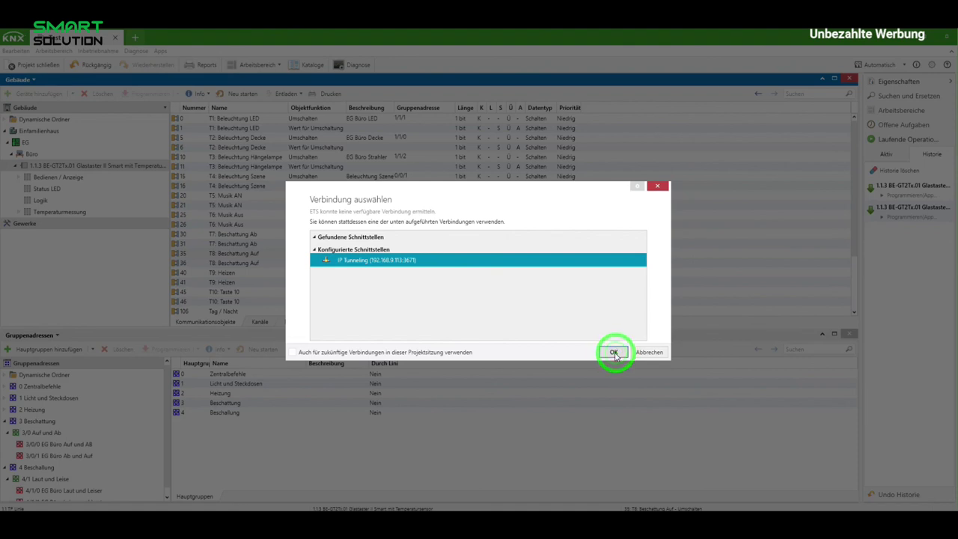